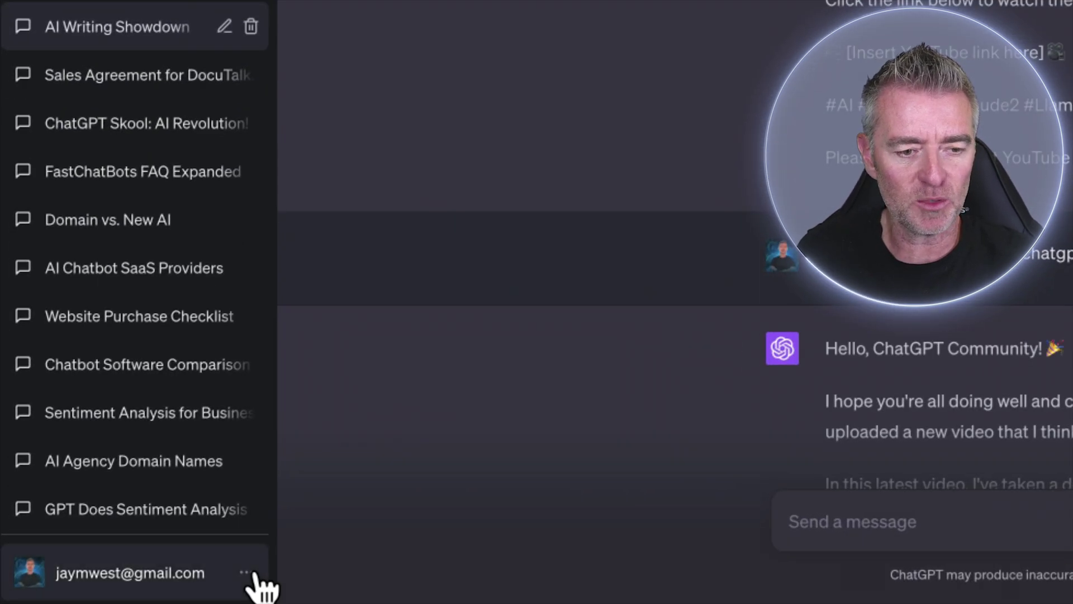
Open the account's custom instructions and bring up the thought starters for the personal background and response style questions
click(128, 587)
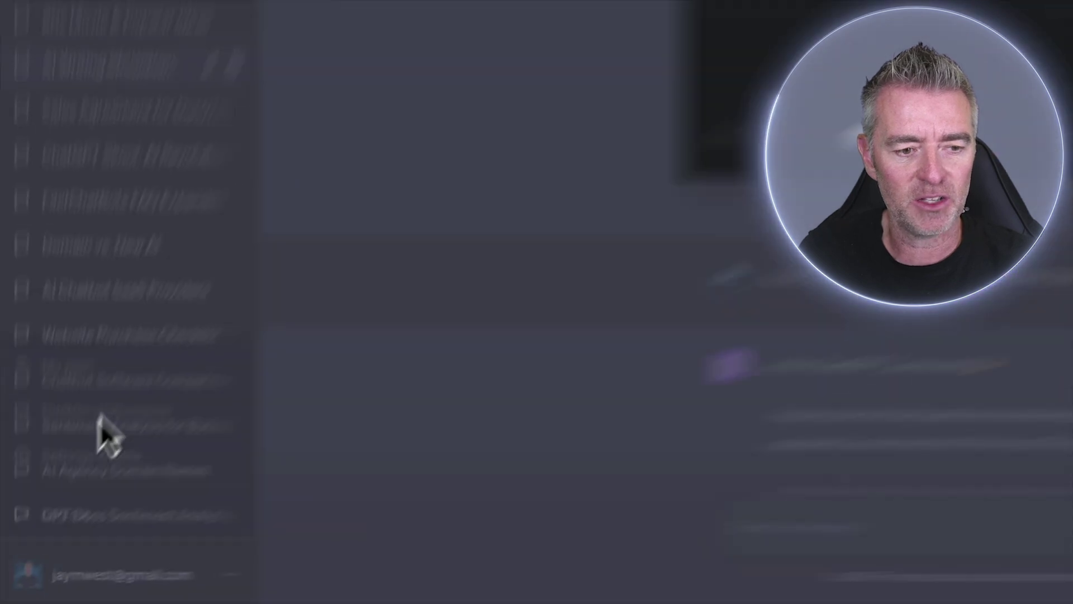
click(134, 353)
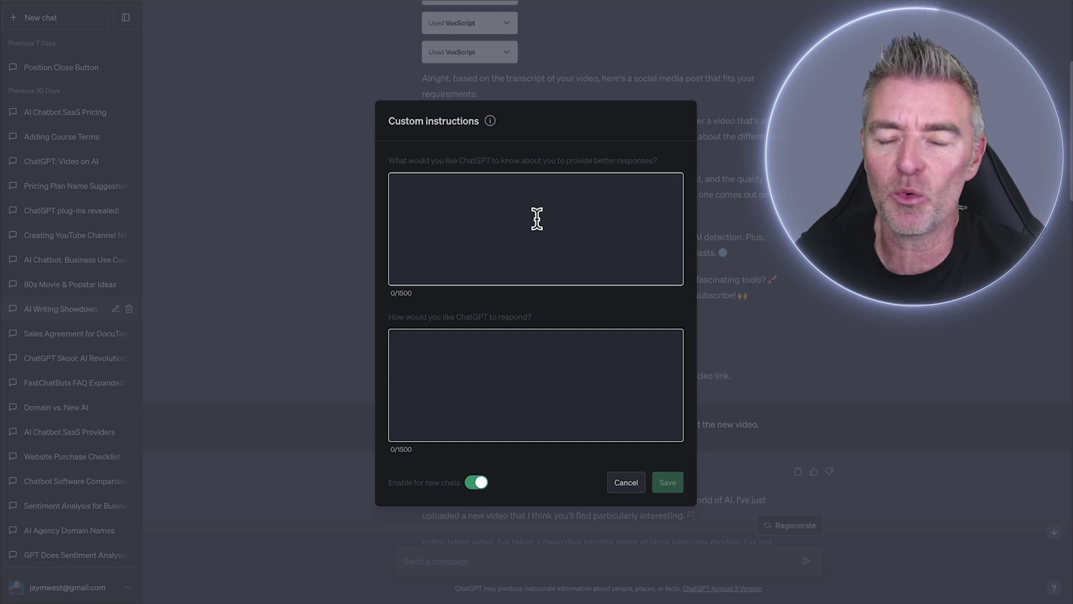
click(584, 223)
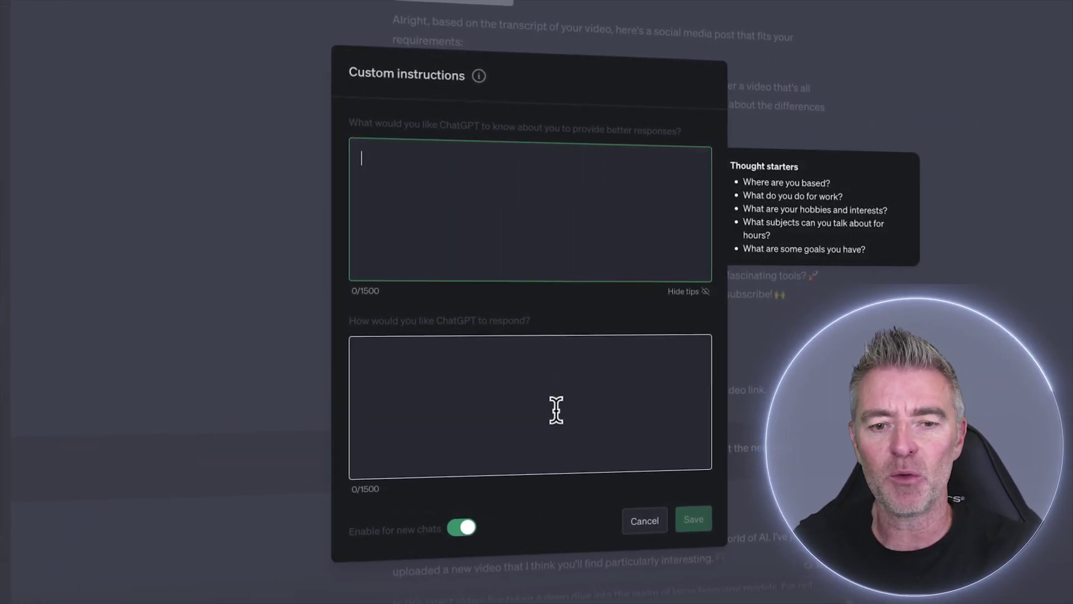
click(555, 409)
In the personal background answer, state the full name and the role of marketer for ChatGPTSkool.com, FastFunnels.com and FastBots.ai, listed on separate lines
click(571, 239)
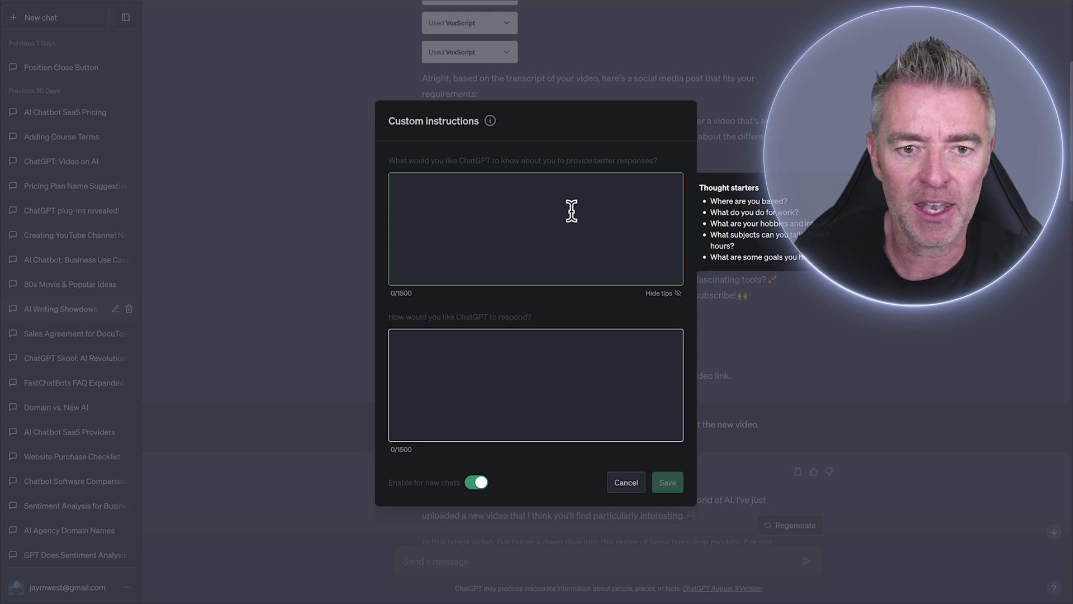
text(My name is)
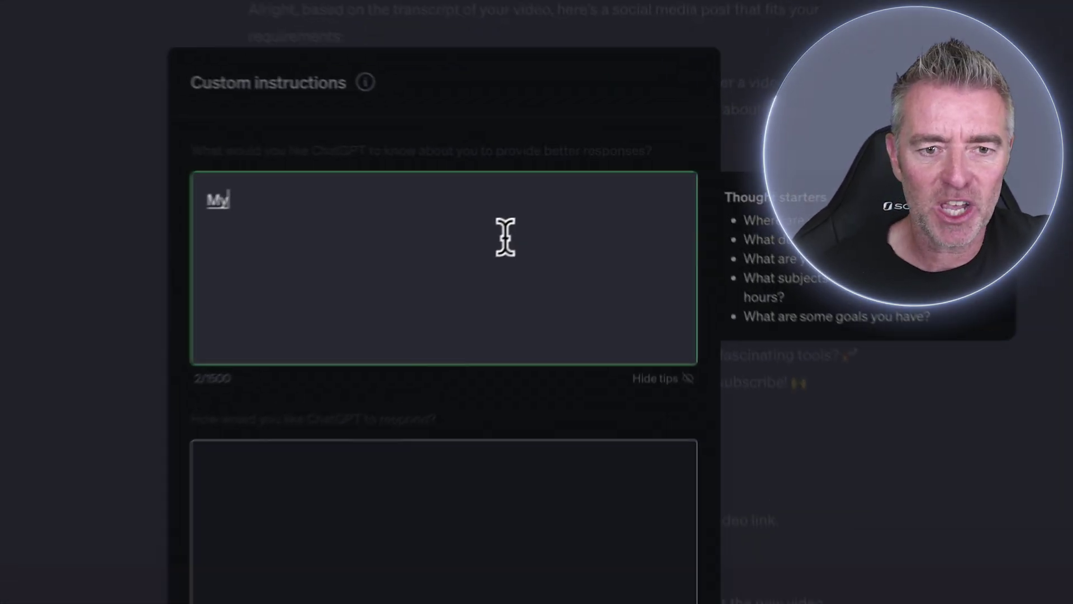
text( Jason West, and I am the marketer for the following companies:)
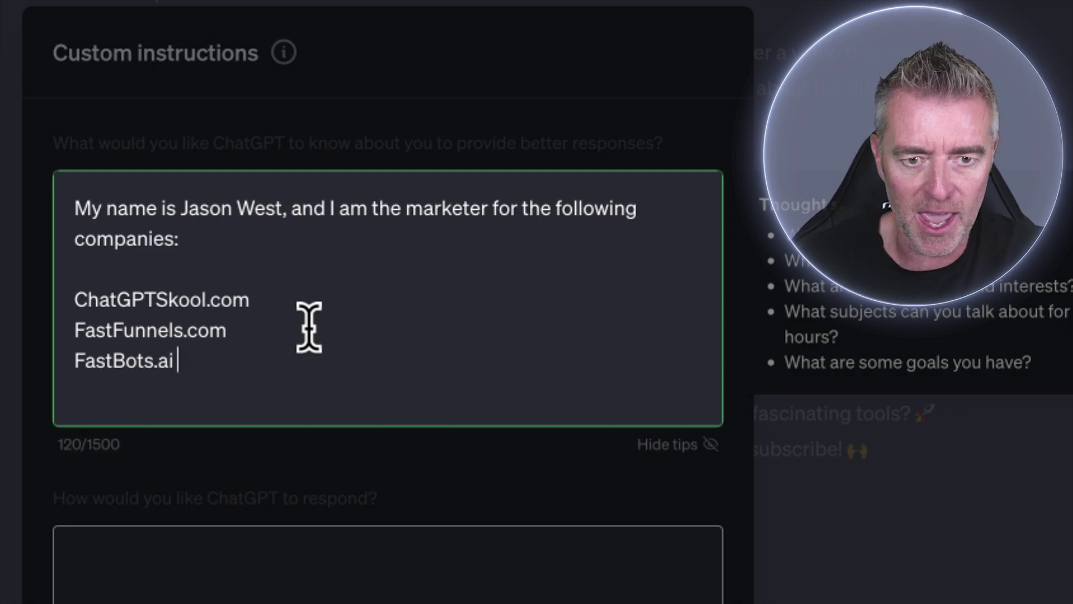
key(BackSpace)
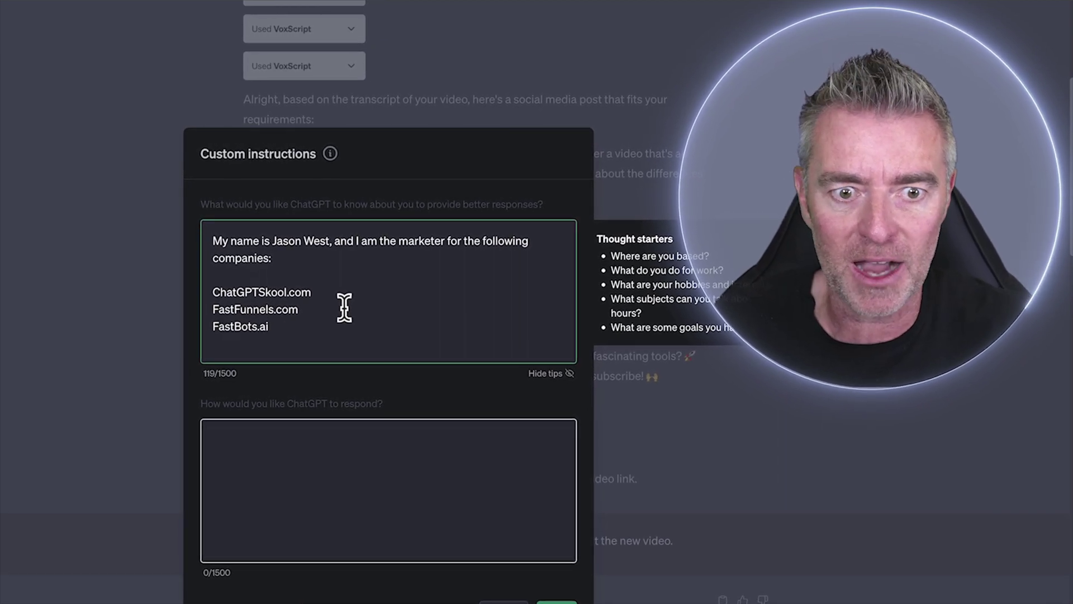
key(Return)
key(Return)
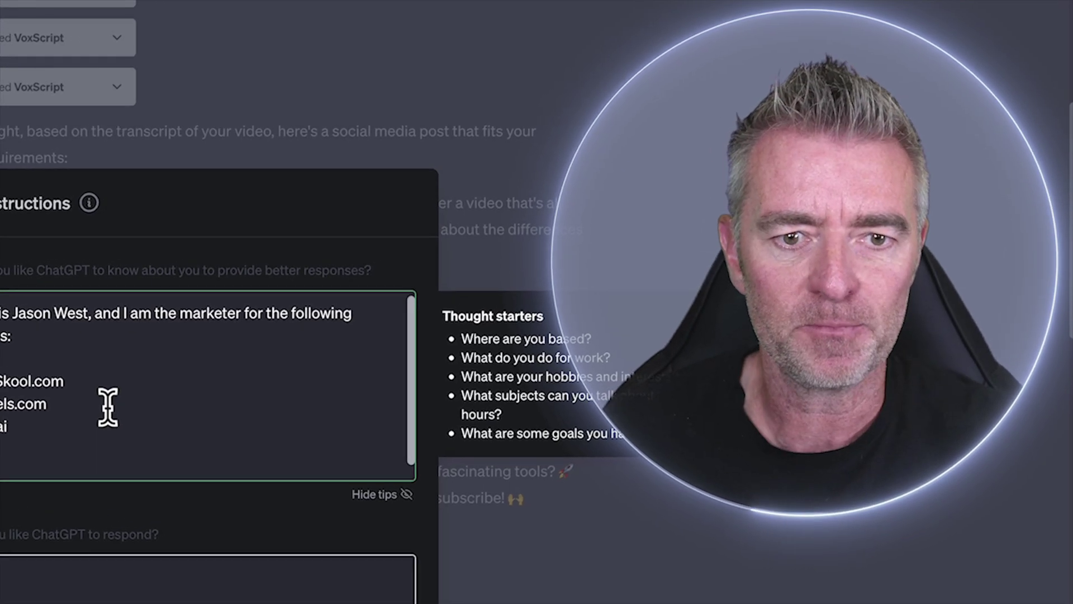
Add below the companies that ChatGPT is used primarily for high-quality marketing content: blog posts, articles, social media posts, video transcription, et cetera
text(Are use chat,)
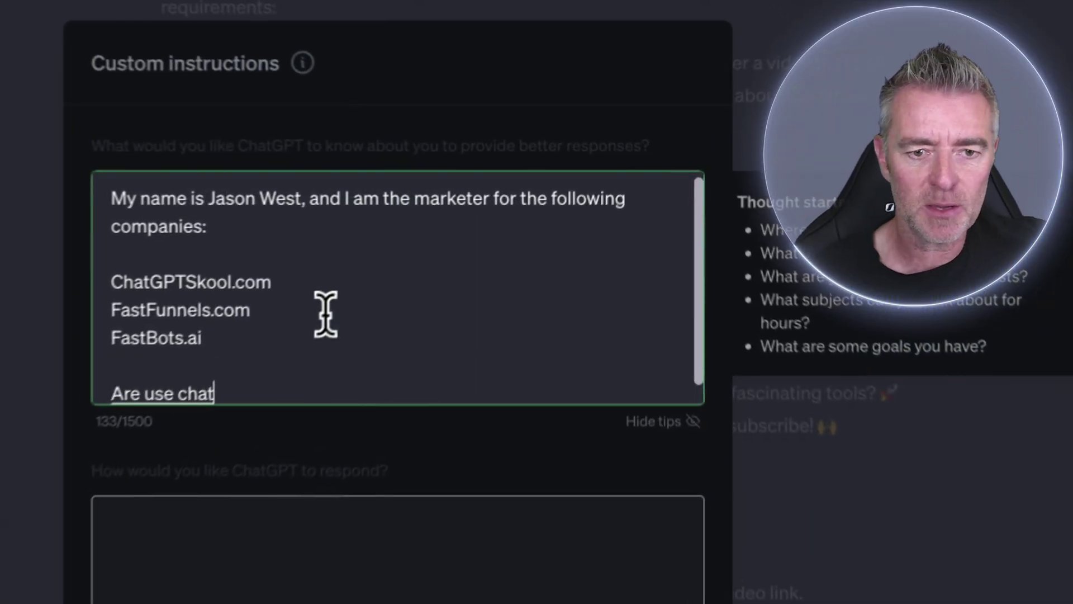
text( GPT, primarily to create high-quality marketing)
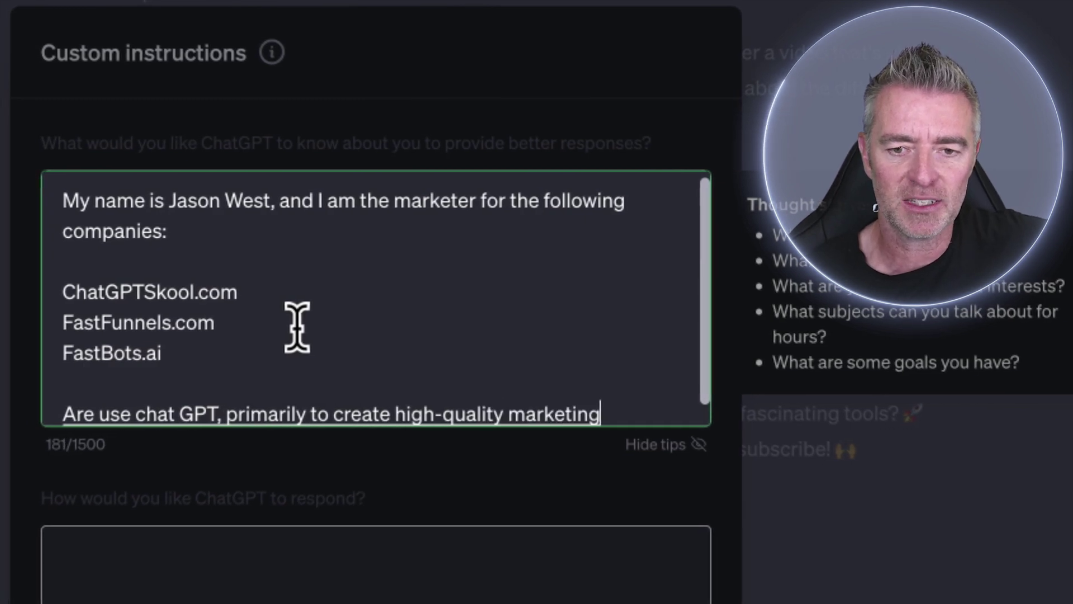
text( content in the form of blog posts)
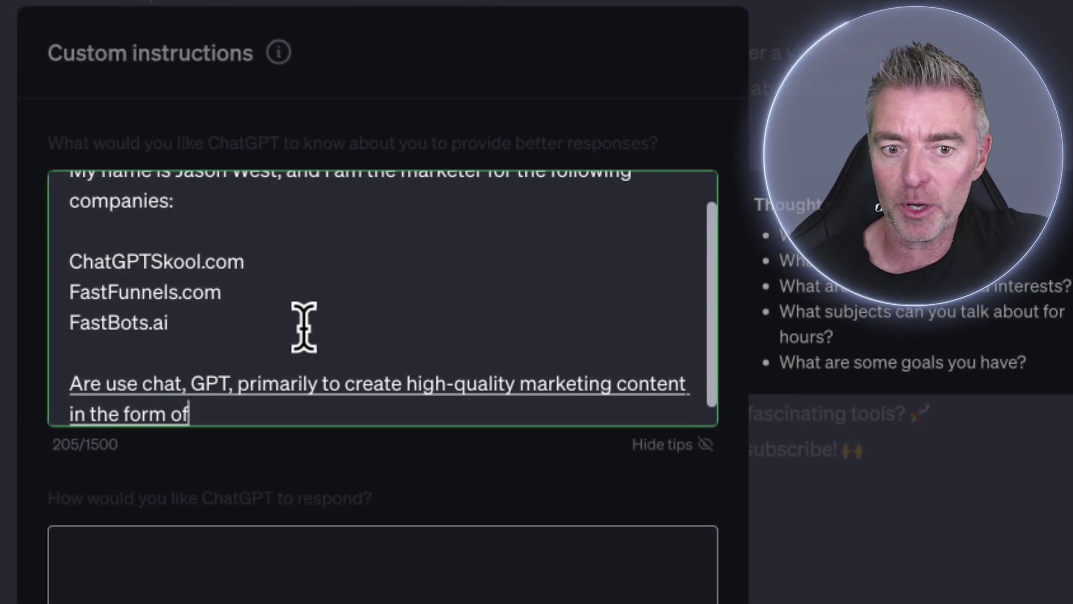
text(, articles)
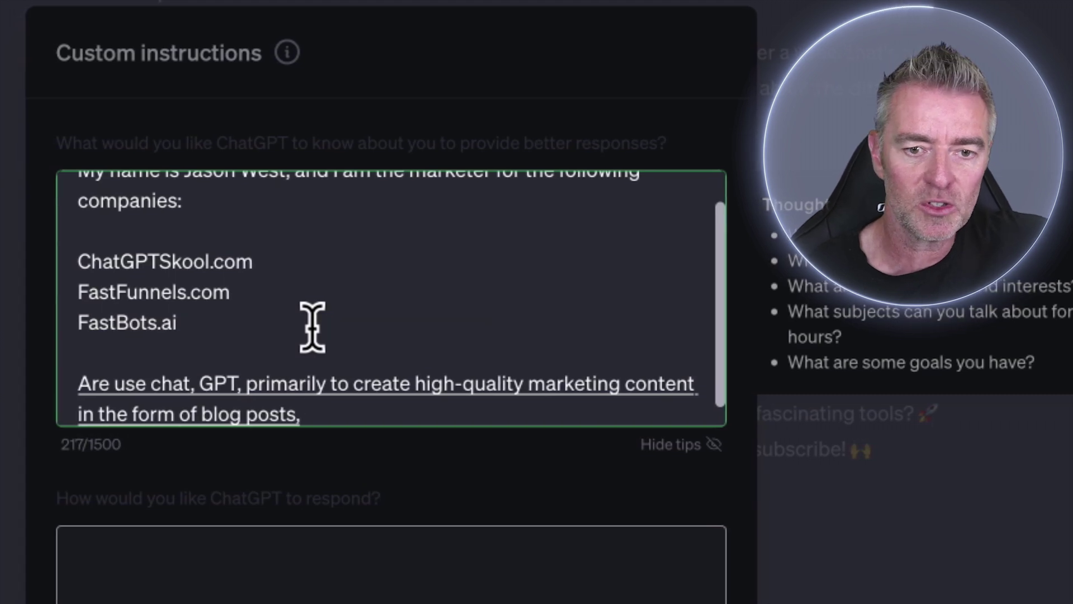
text(, social, media, posts)
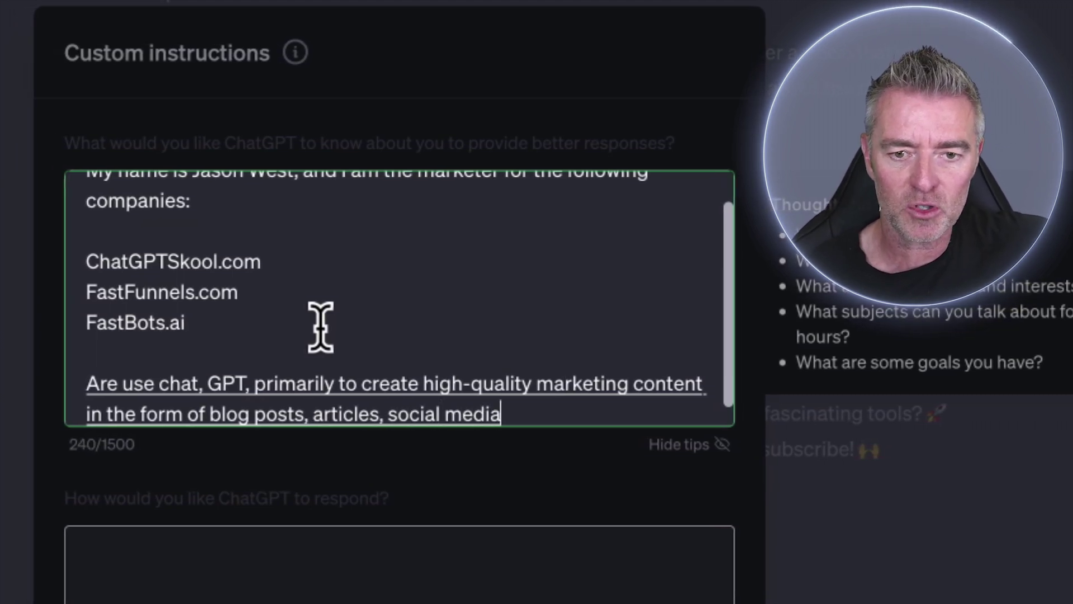
text(, video, transcription)
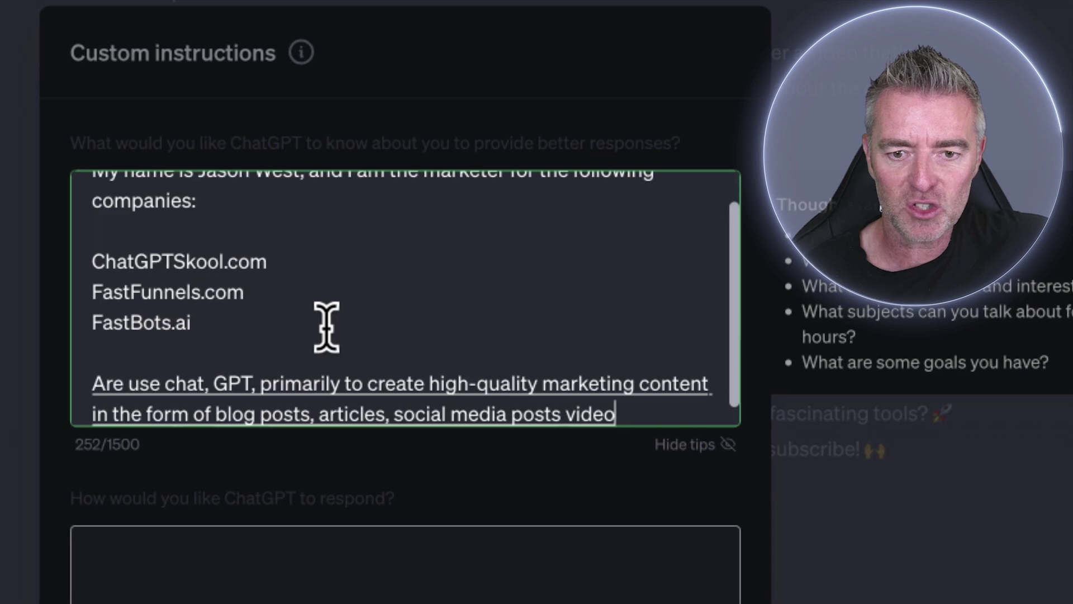
text(, et cetera.)
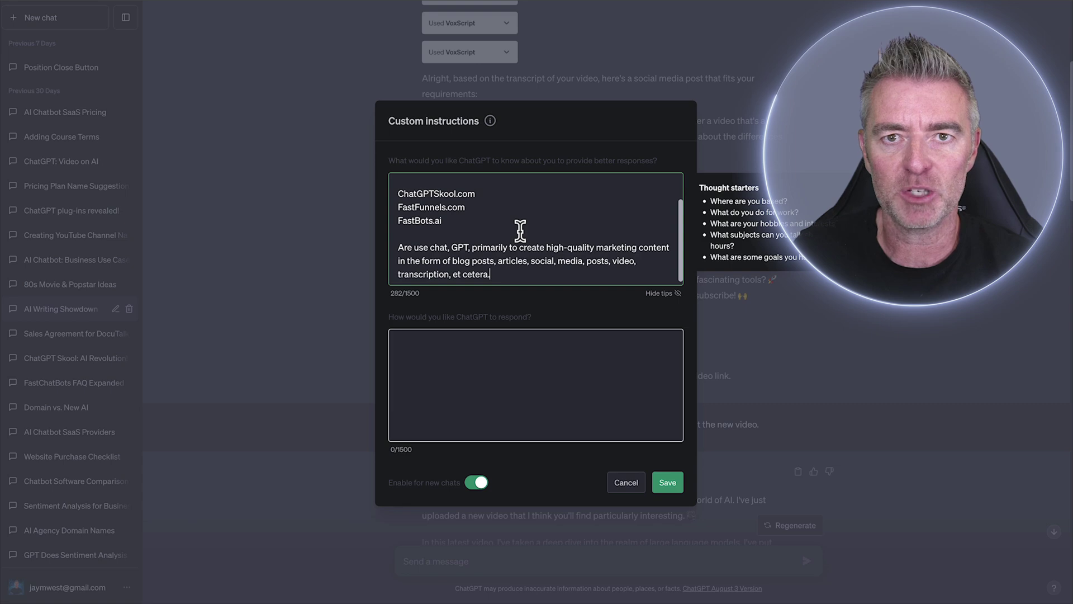
In the response style answer, instruct ChatGPT never to use the words revolutionise, unlock or unleash in any content it creates
click(470, 360)
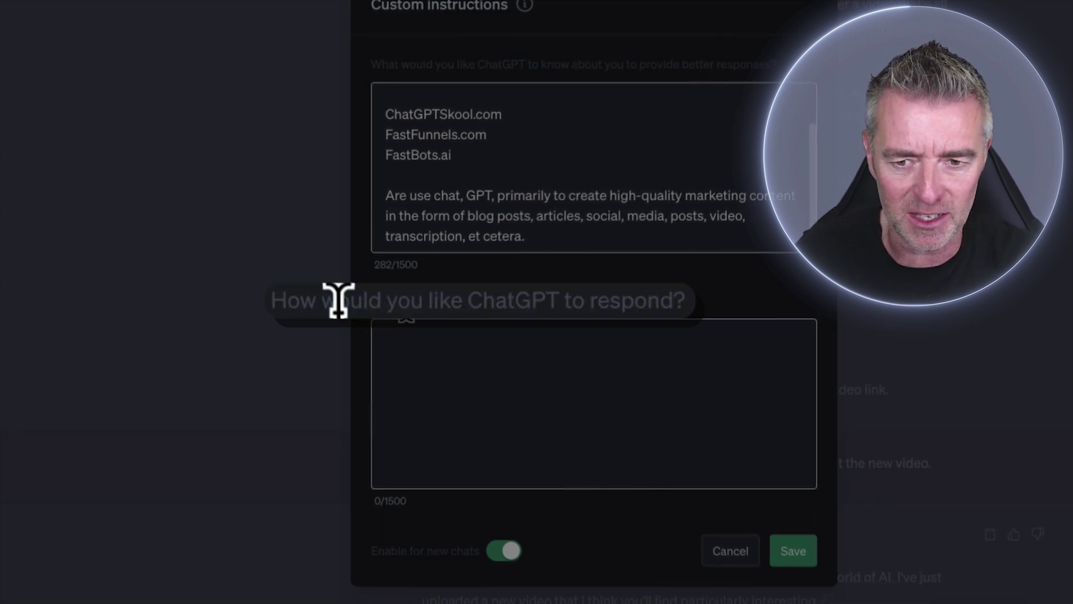
click(604, 442)
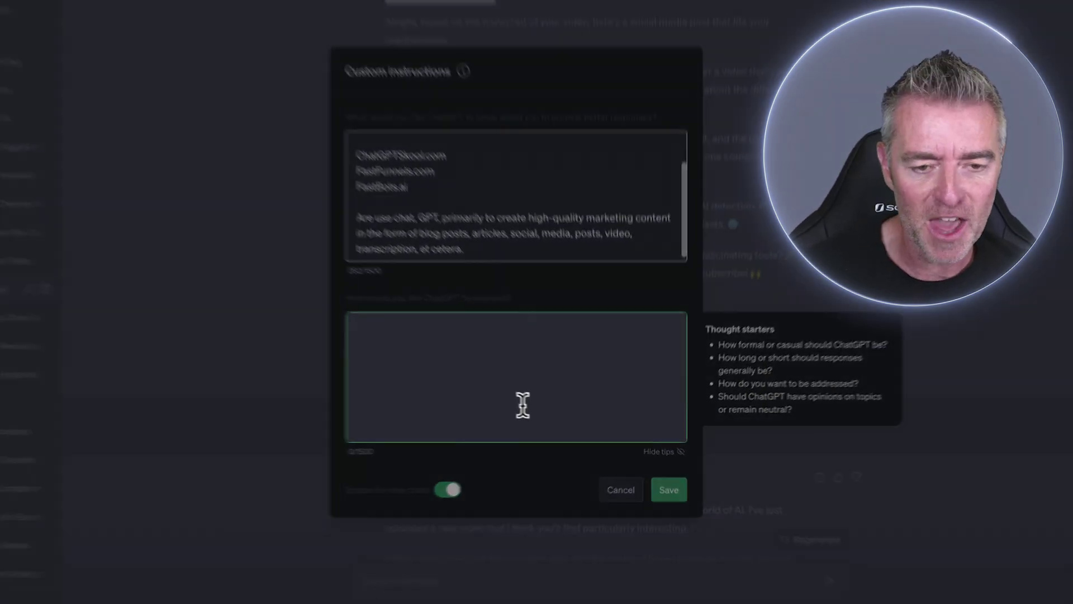
text(Never use the)
text( word, revolutionise)
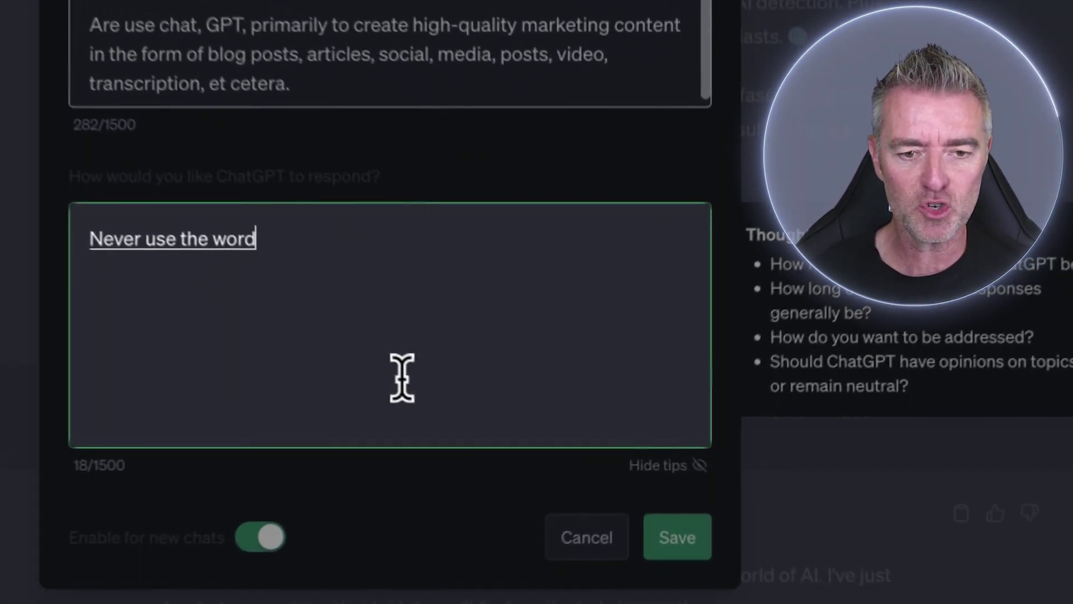
text(, unlock)
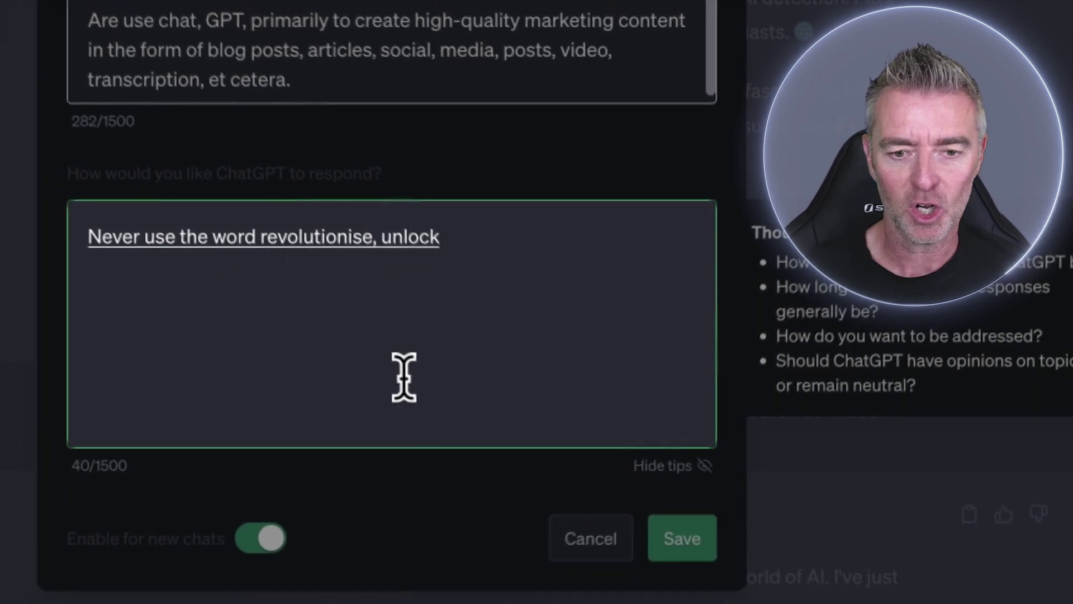
text(,)
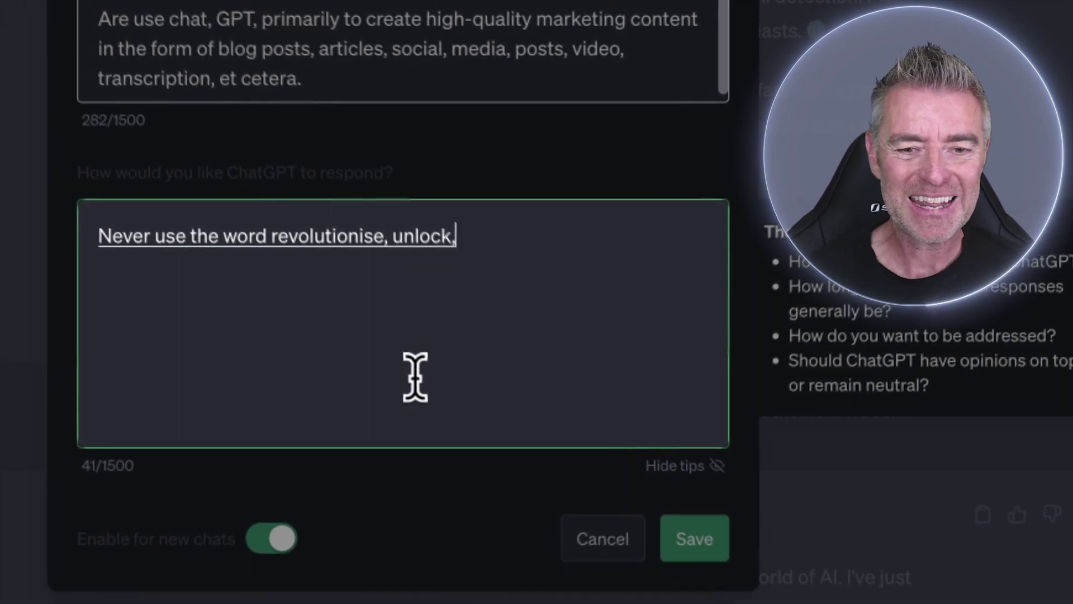
text( or unleash in any of the content that you)
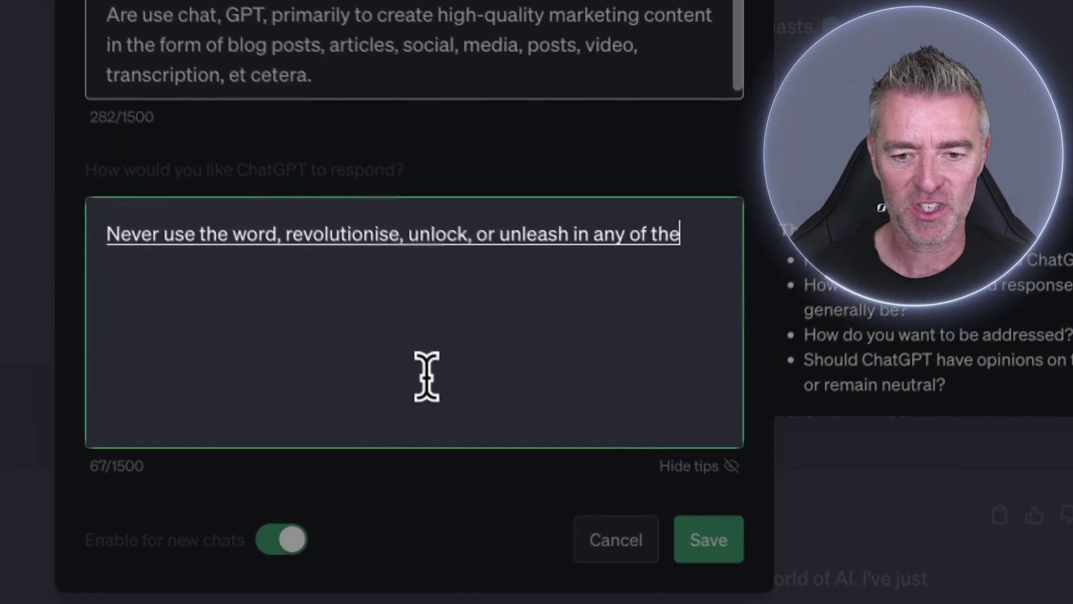
text( create for me.)
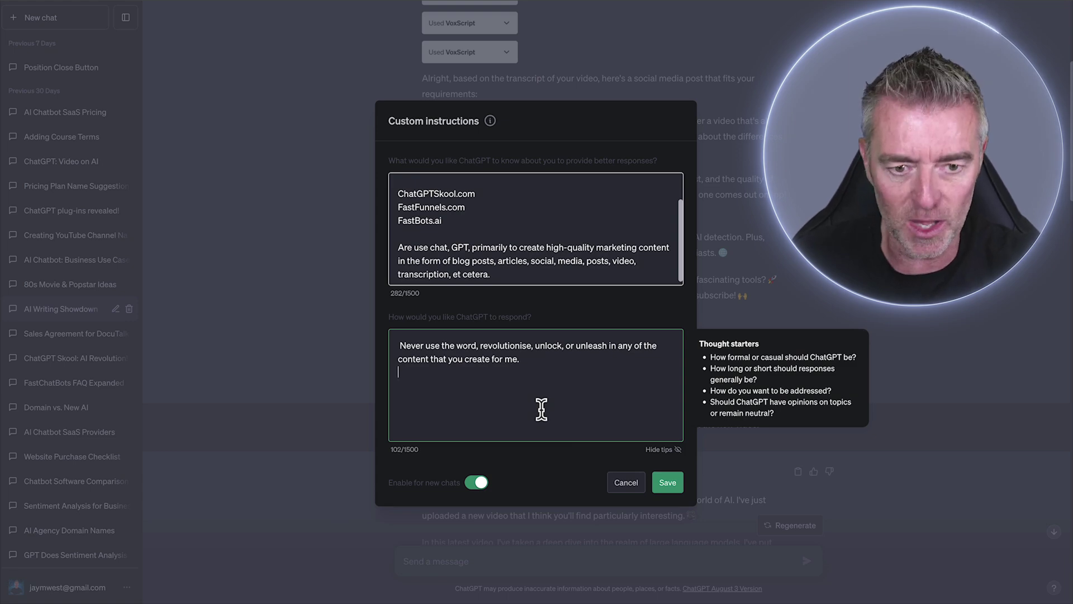
Add a response instruction asking for content in a friendly conversational style, but not too cheesy
text(I like you to create my)
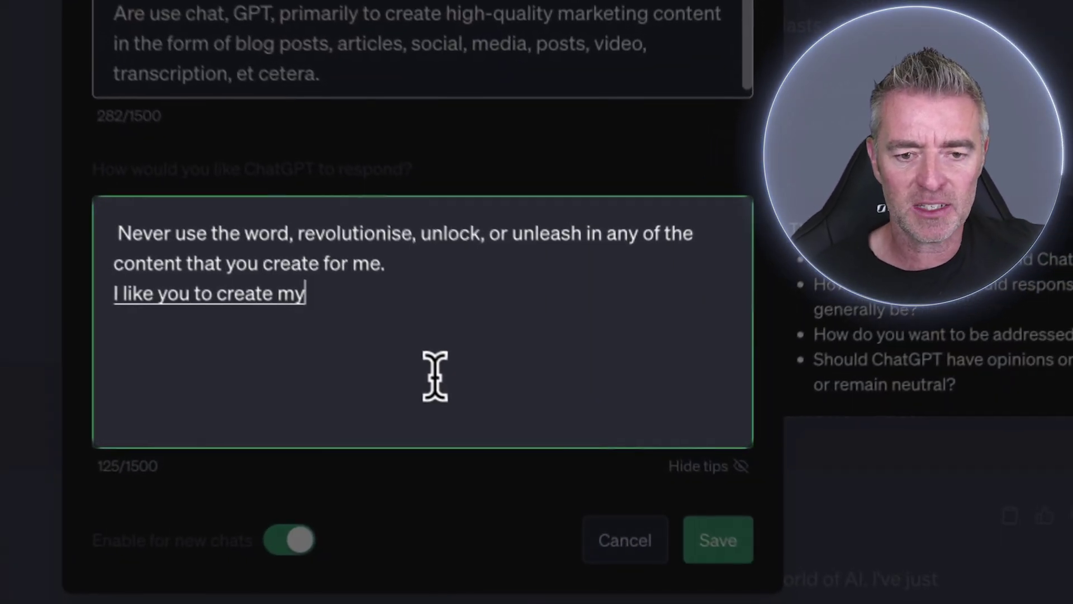
text( content in a friendly)
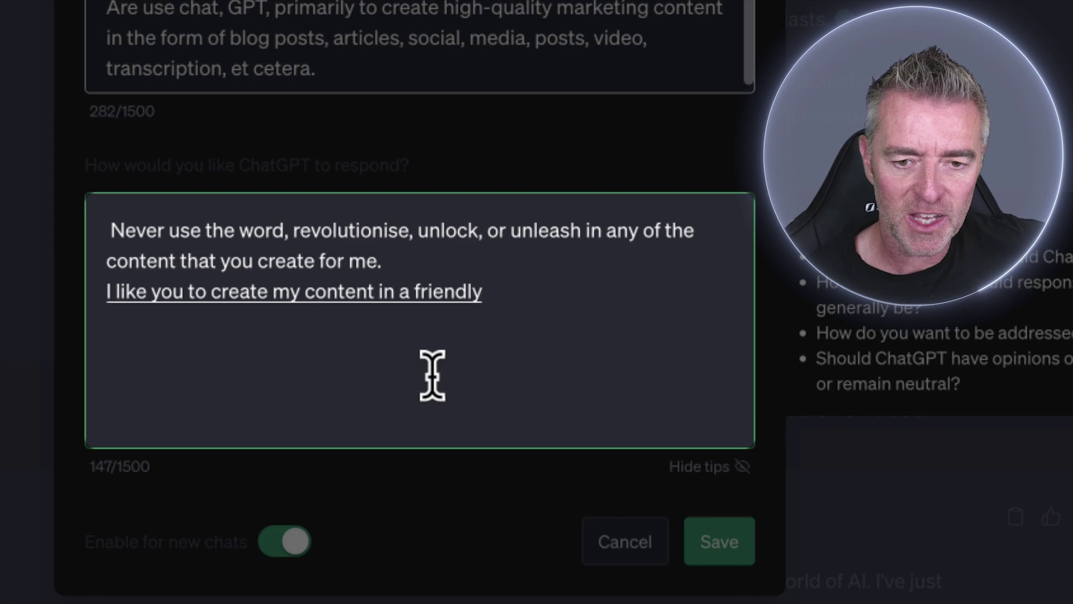
text( conversational style)
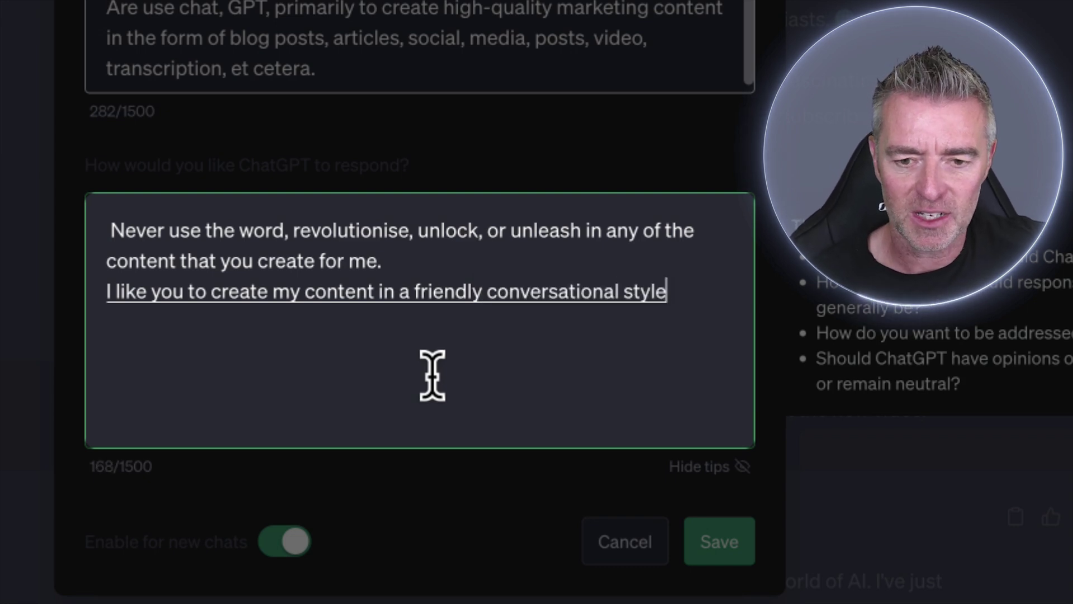
text(, but not too cheesy please. You can use a)
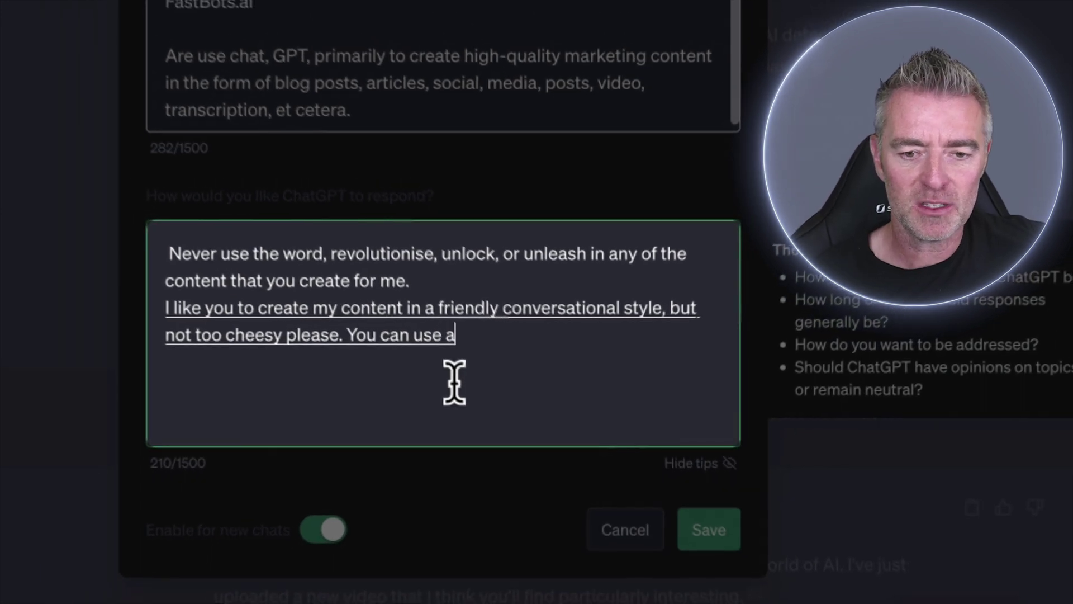
Add that emojis and hashtags can be used in all social media content produced, without overdoing the emojis
key(BackSpace)
text(emojis in hashtags in)
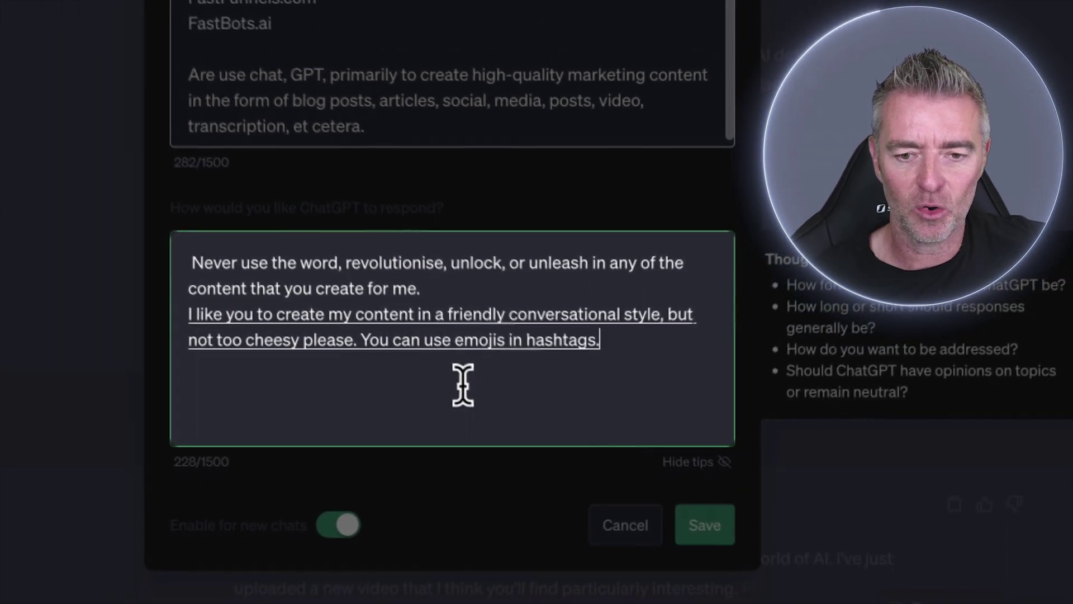
text( all of the social media)
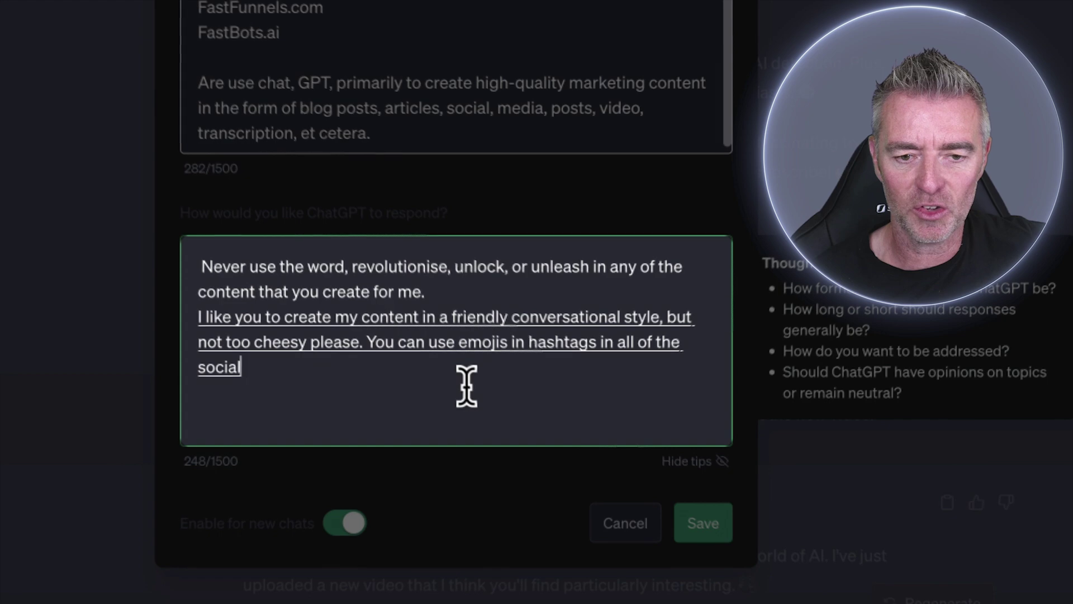
text( content that you produce, but)
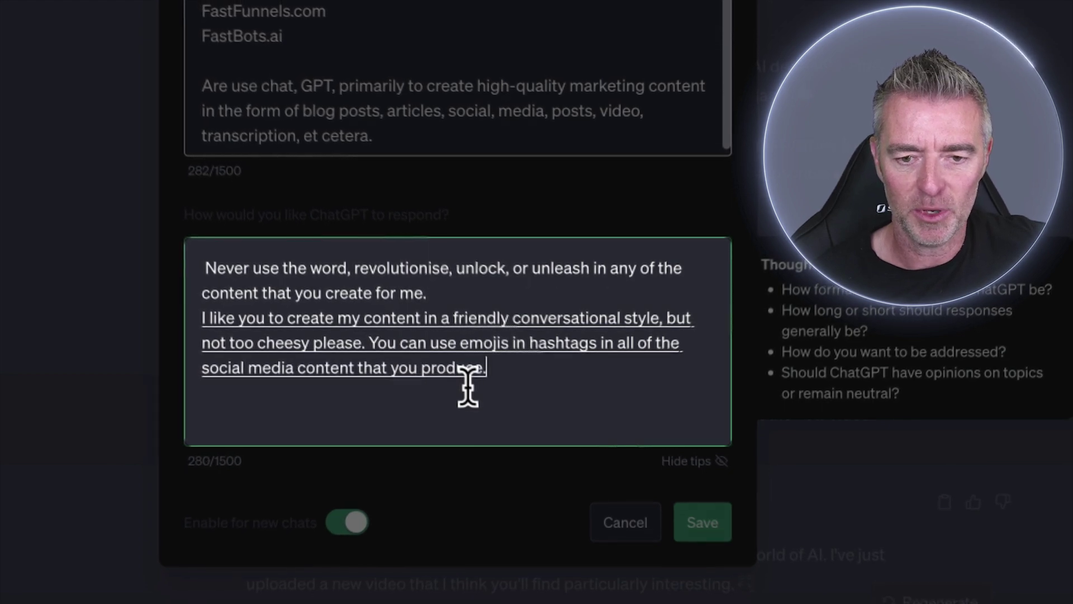
text( don't overdo the emojis)
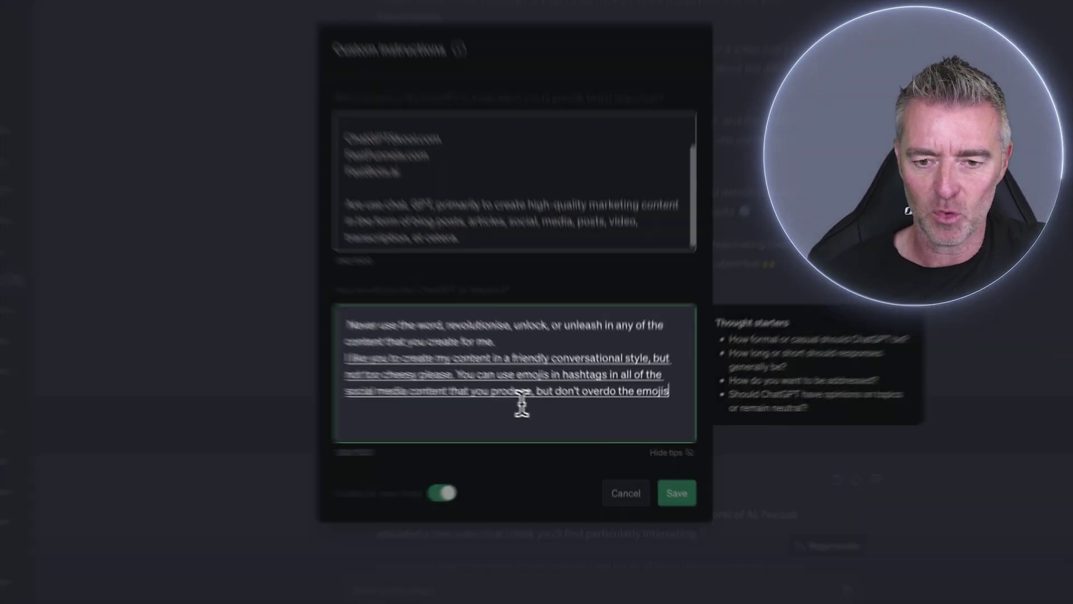
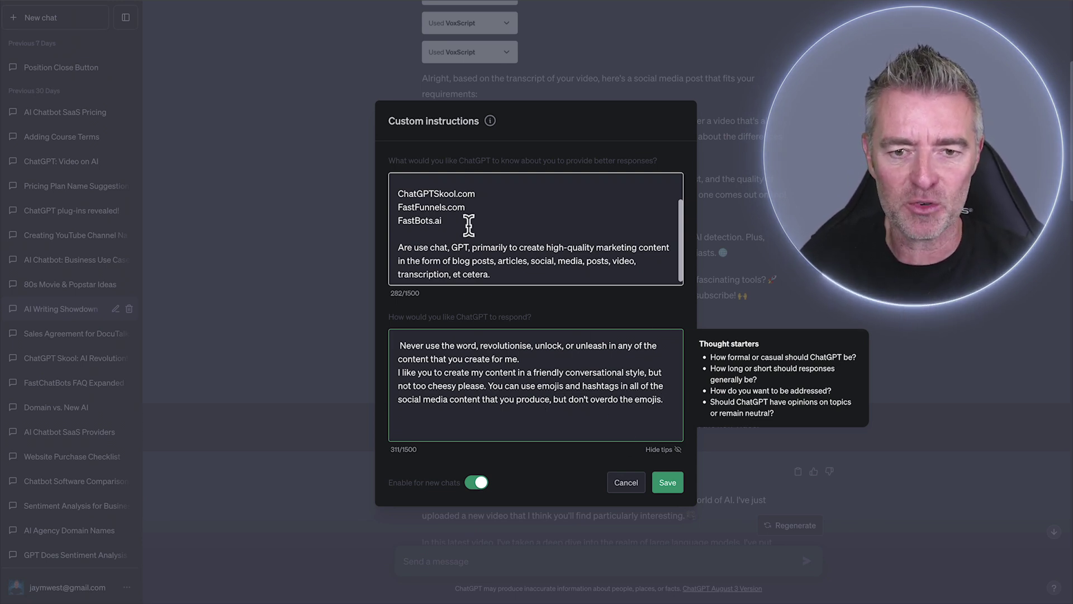
Review the personal background answer and save the custom instructions
scroll(468, 225, up, 3)
scroll(469, 225, down, 3)
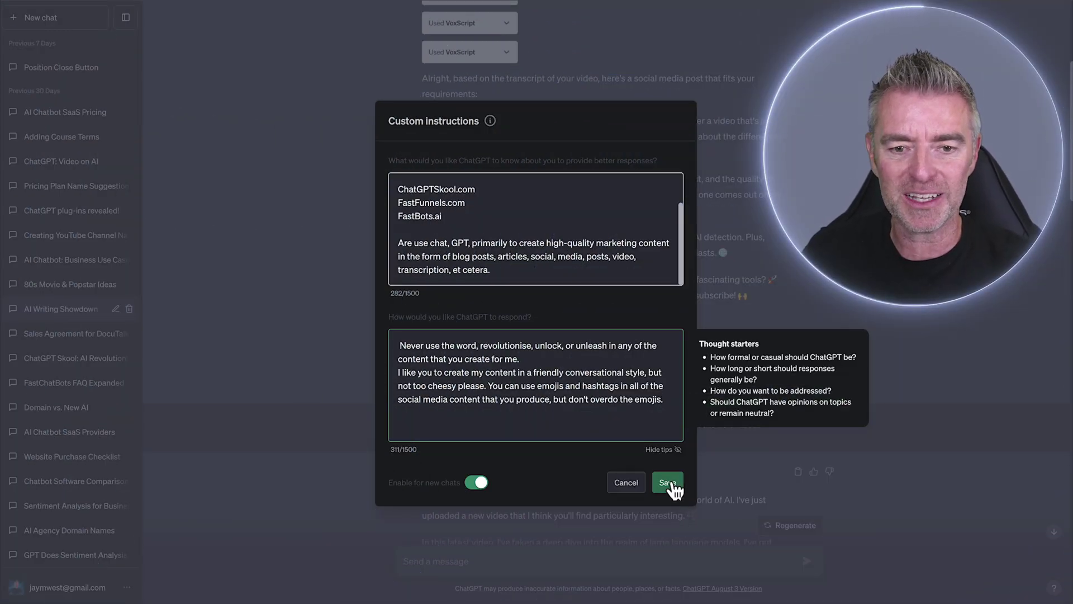
click(671, 482)
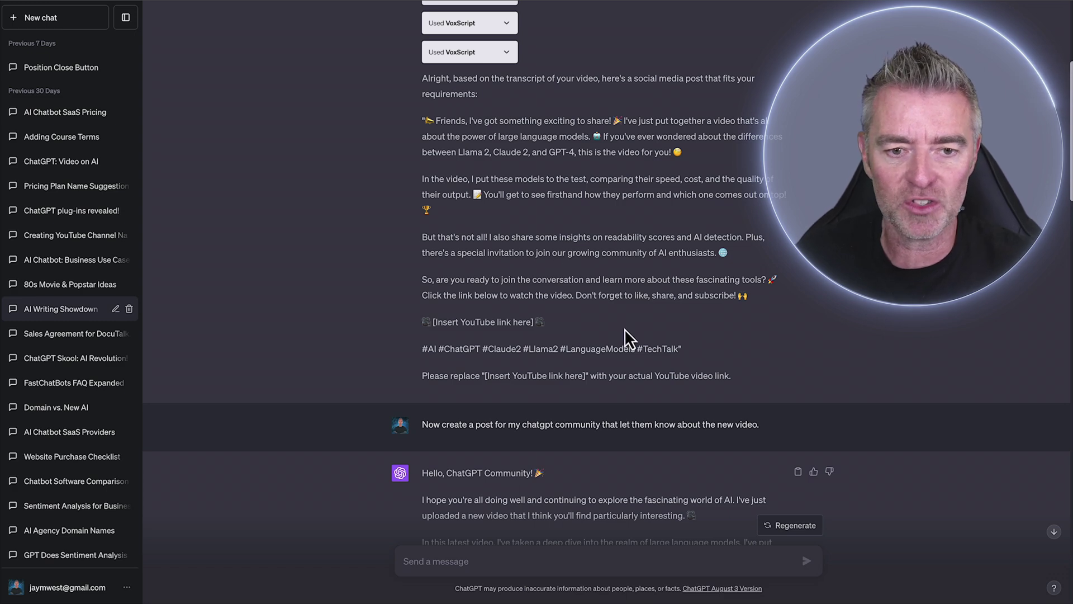
Show the conversation's opening social media post prompt and hide the chat history list
scroll(625, 329, up, 5)
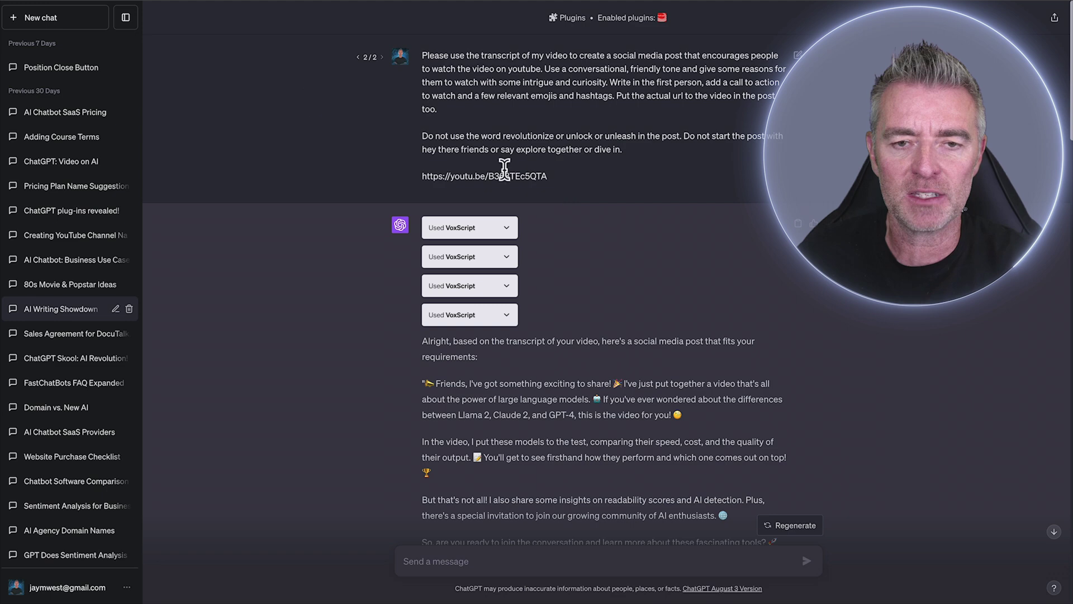
click(126, 21)
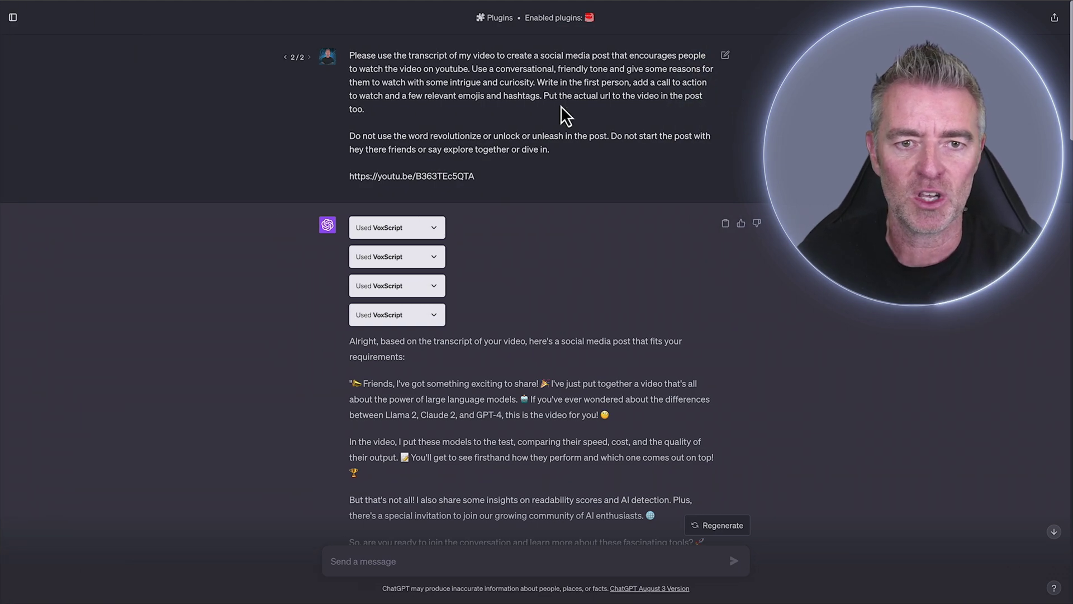
Examine the opening prompt, its rules on words to avoid, and the social media and community posts generated in the conversation
drag(349, 53, 506, 145)
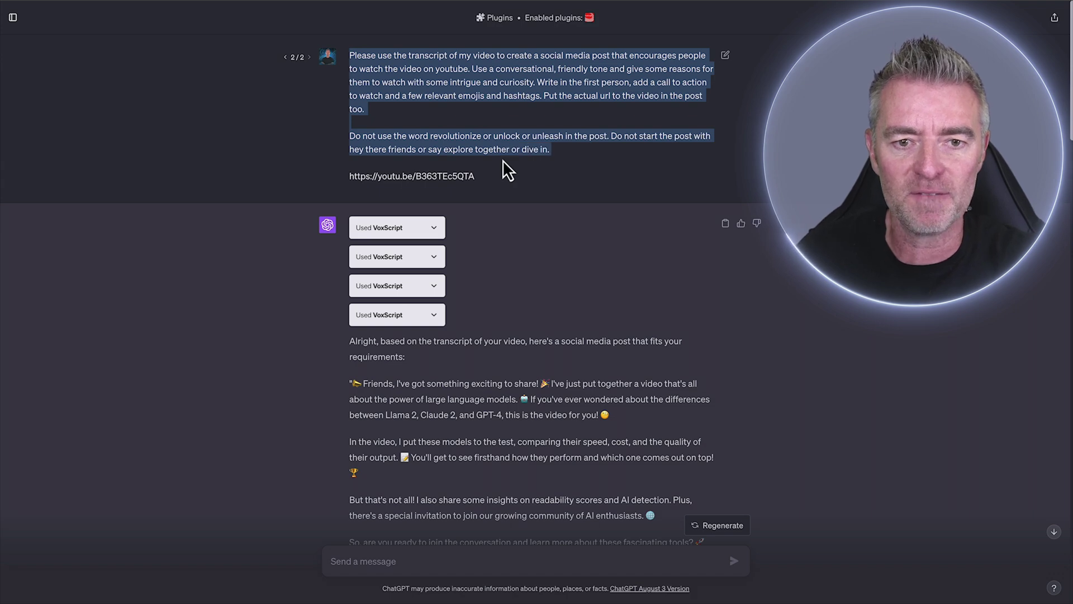
click(502, 160)
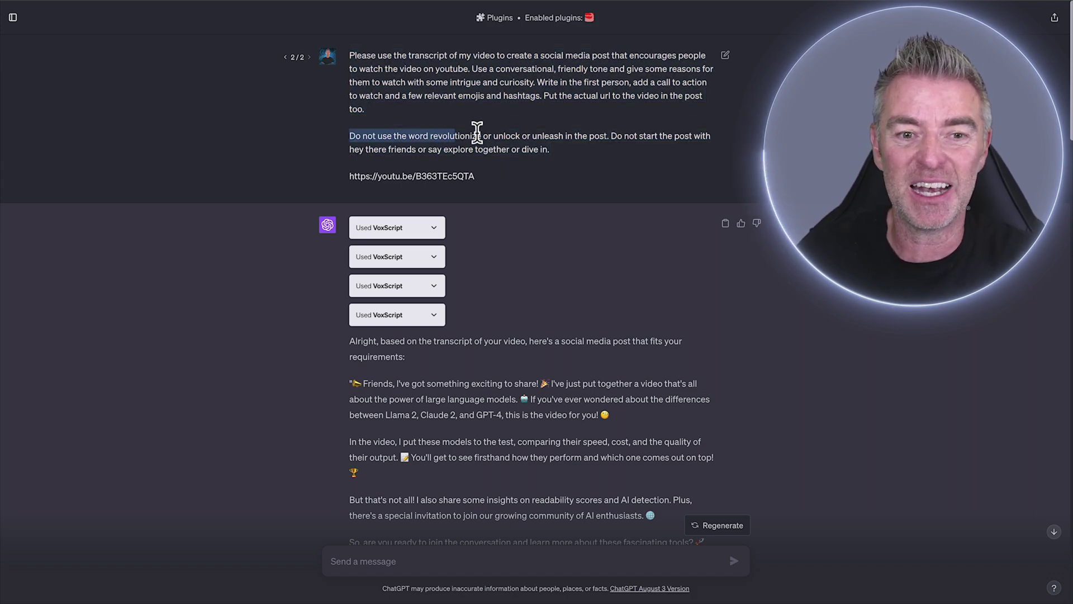
drag(477, 133, 576, 156)
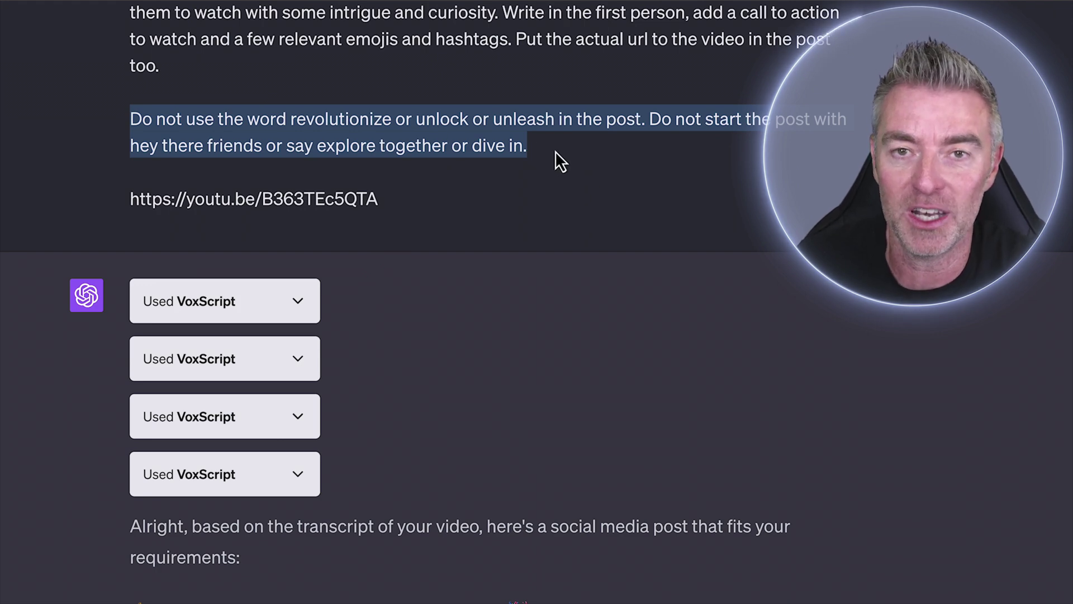
click(555, 151)
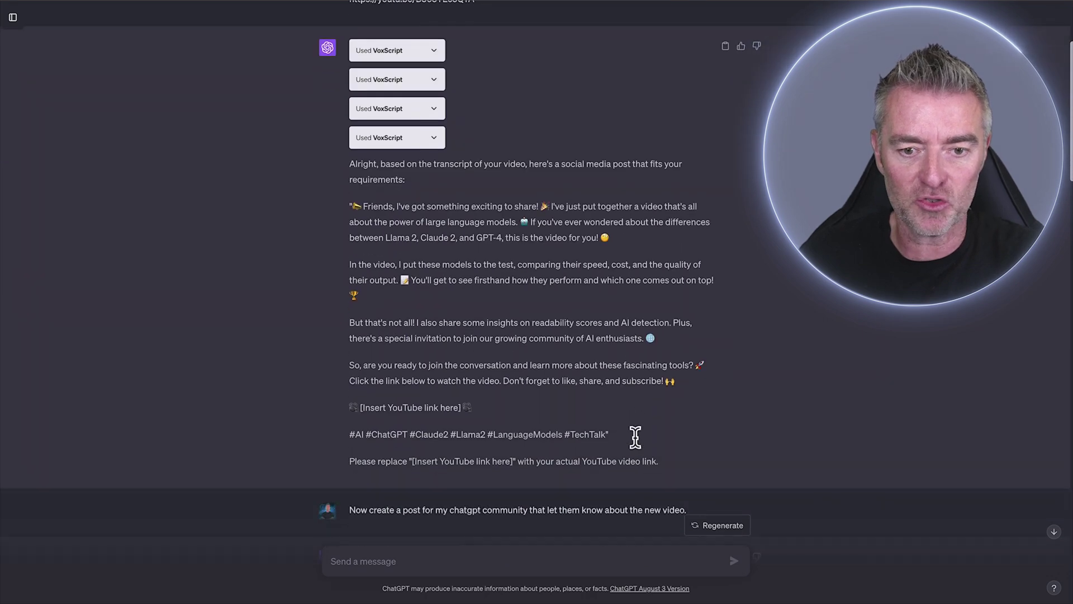
scroll(447, 222, down, 4)
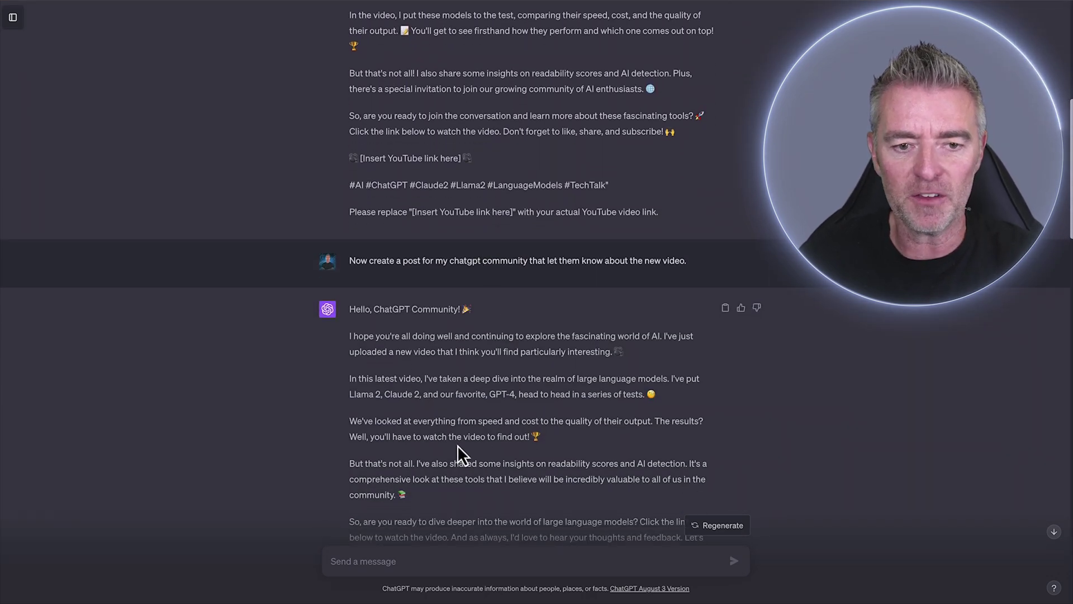
scroll(530, 263, down, 4)
scroll(439, 227, up, 8)
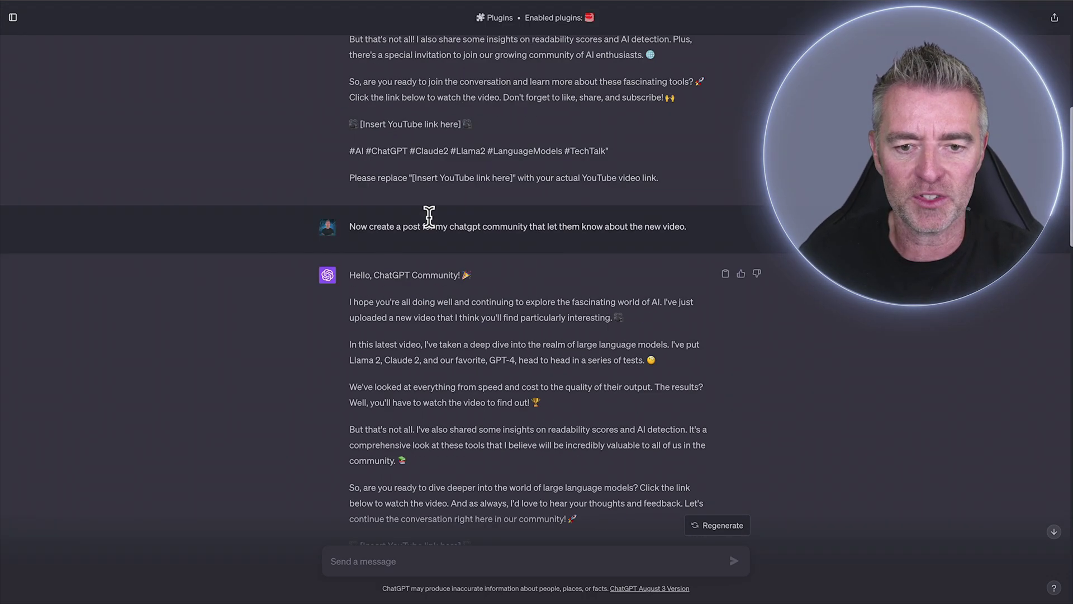
scroll(429, 219, up, 4)
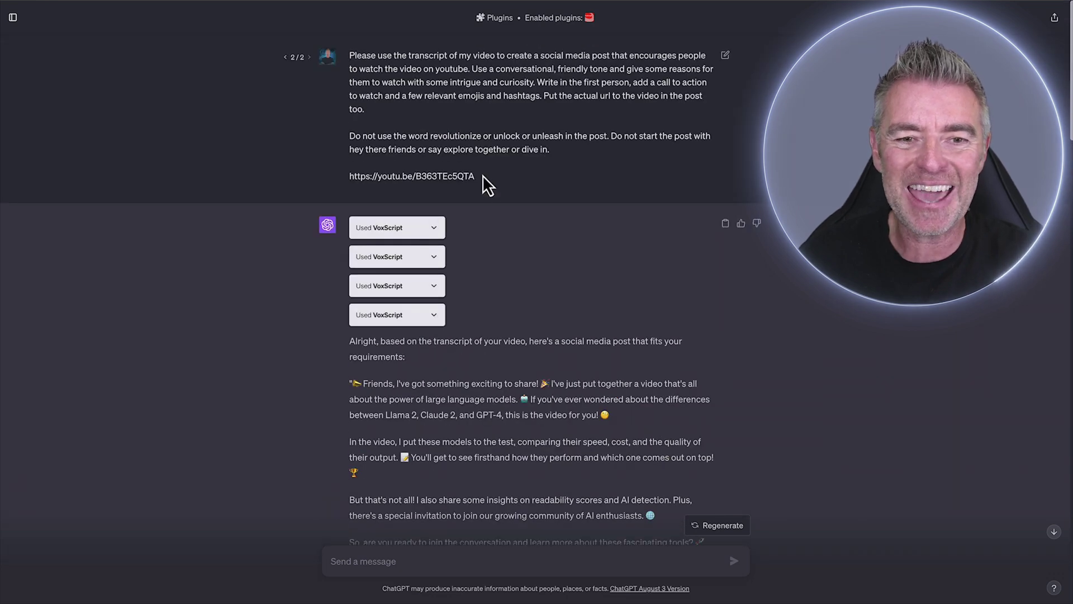
Copy the whole opening social media post prompt, including the rules on words to avoid and the YouTube link
drag(481, 183, 364, 76)
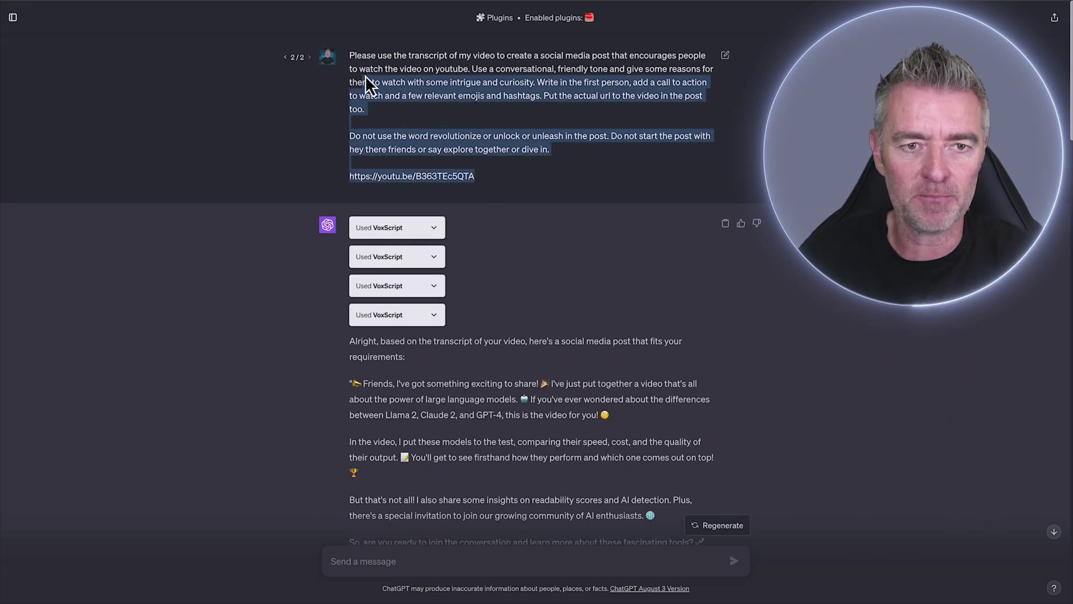
click(503, 204)
drag(376, 144, 351, 130)
click(473, 179)
drag(480, 176, 336, 75)
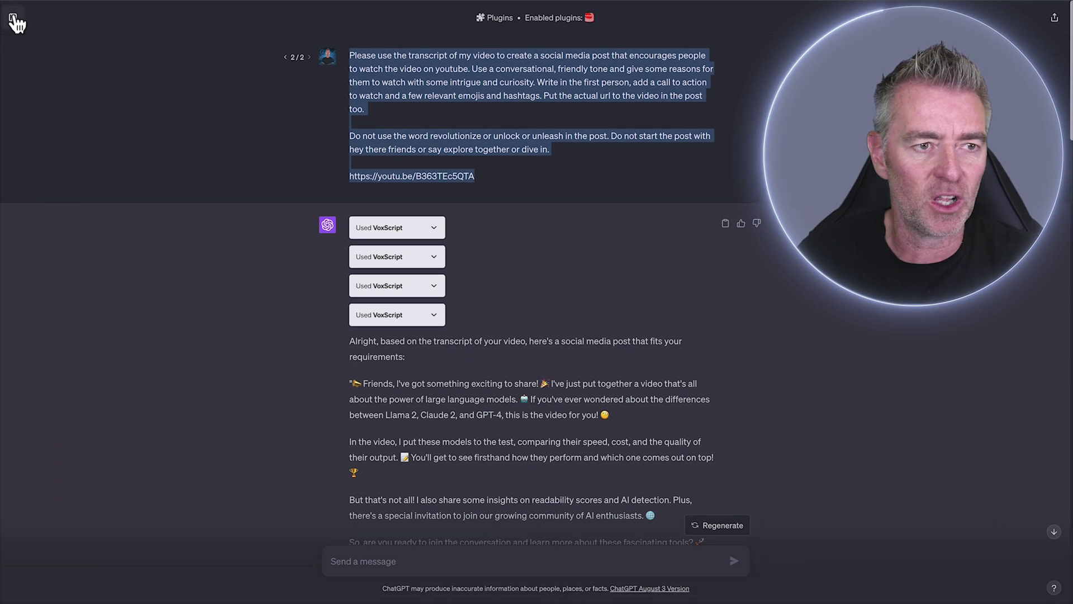
Start a new chat using GPT-4 with Plugins, keeping the chat history list hidden
click(13, 17)
click(23, 17)
click(122, 15)
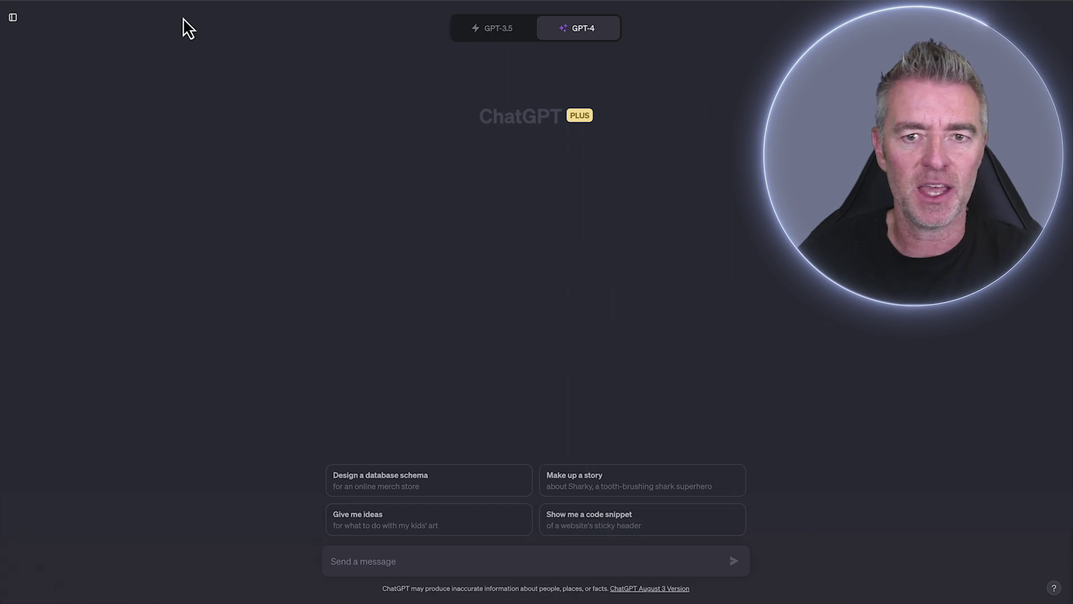
mouse_move(556, 26)
click(511, 220)
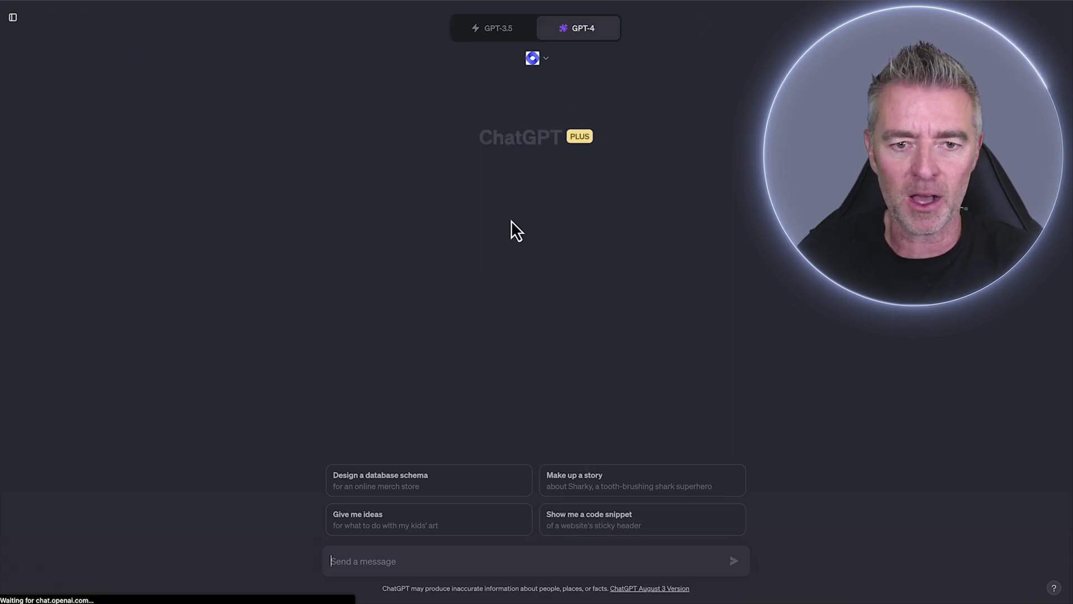
Enable the VoxScript plugin and disable WebPilot for the new chat
click(552, 66)
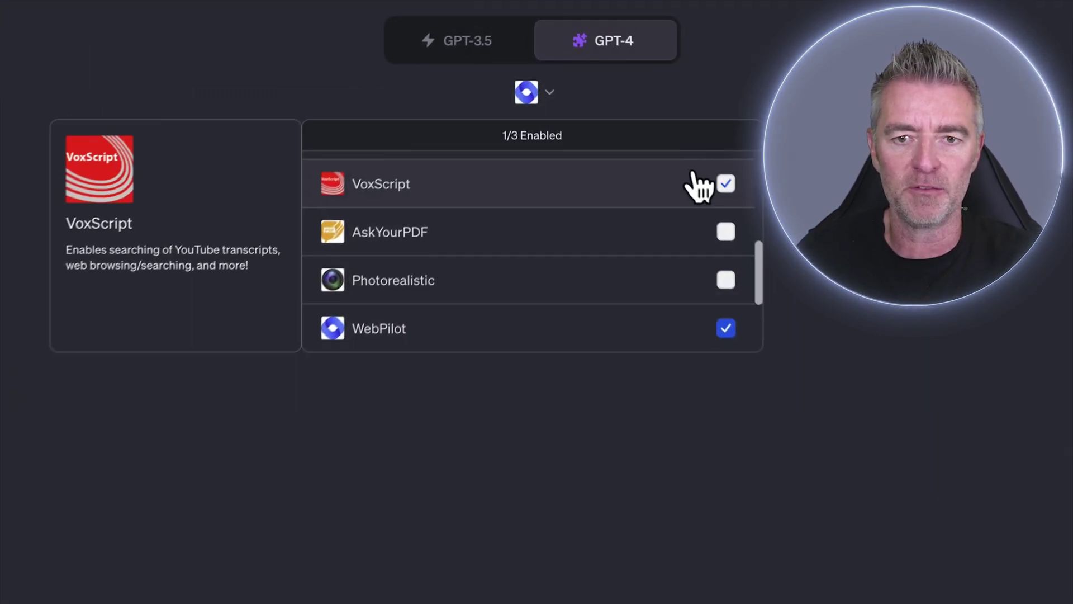
click(647, 111)
click(679, 337)
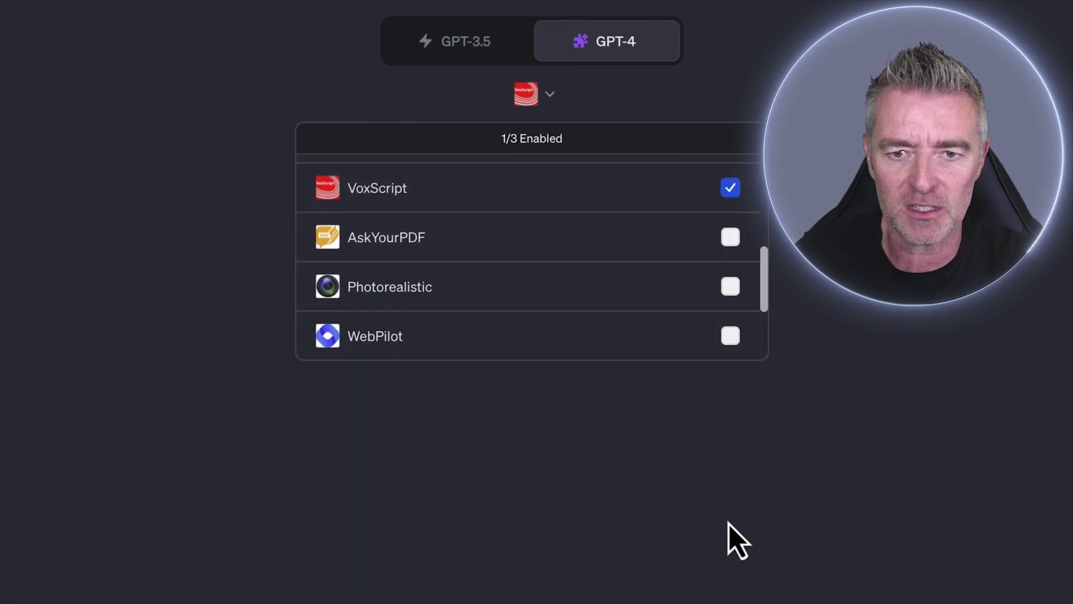
click(585, 431)
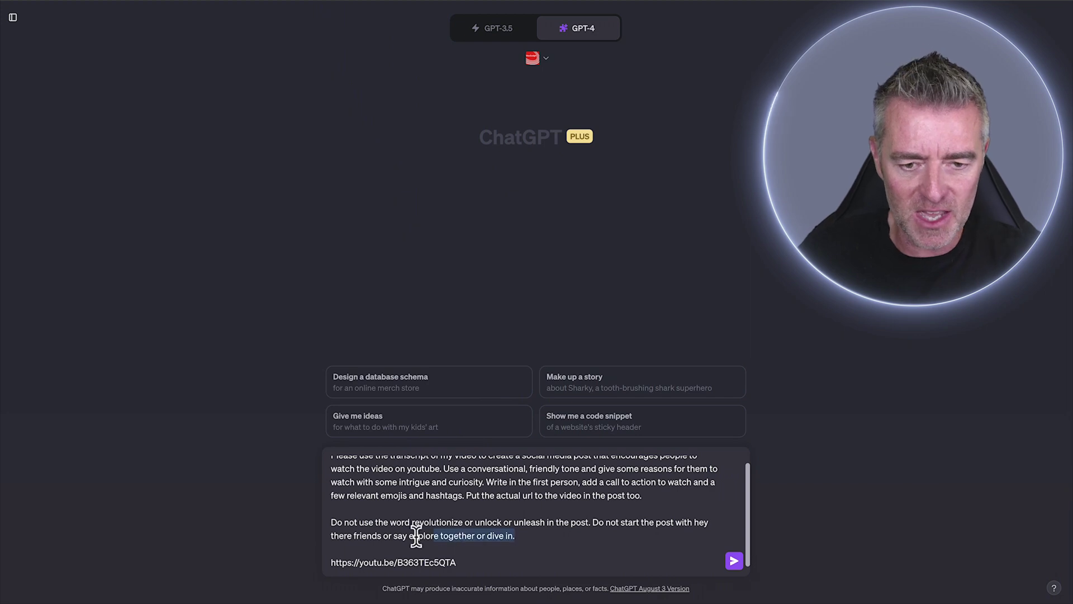
Paste the copied prompt into the message, remove the paragraph of words and phrases to avoid, and send it
drag(416, 535, 322, 526)
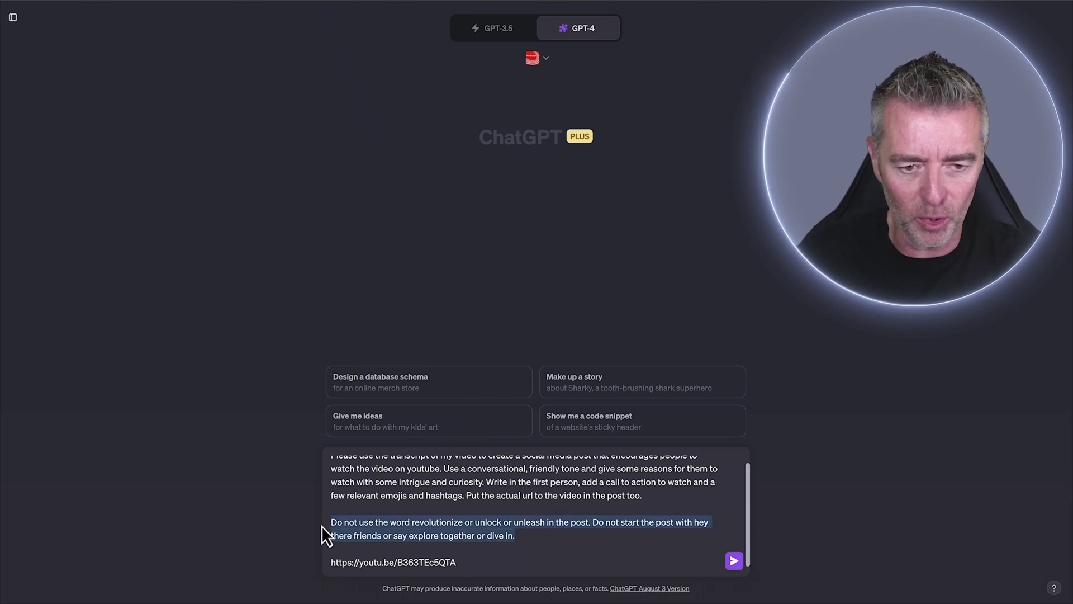
key(BackSpace)
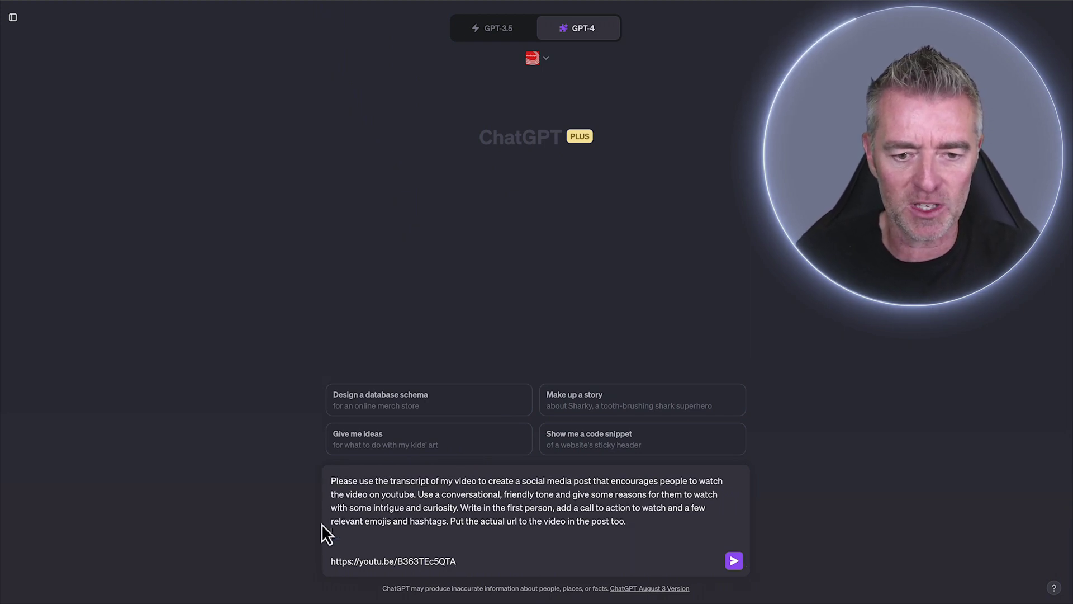
key(BackSpace)
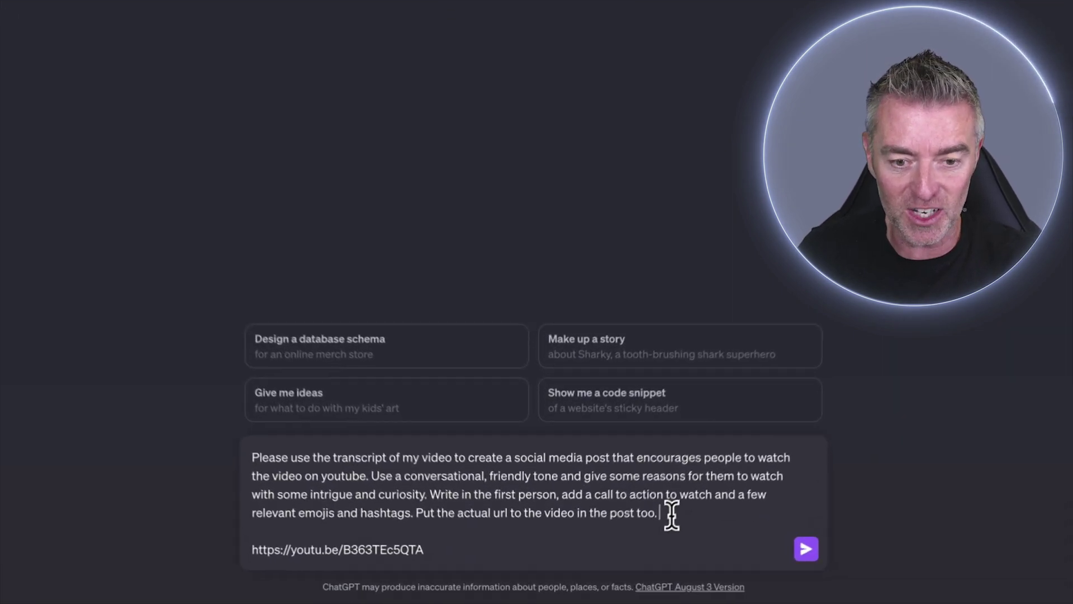
drag(672, 514, 416, 513)
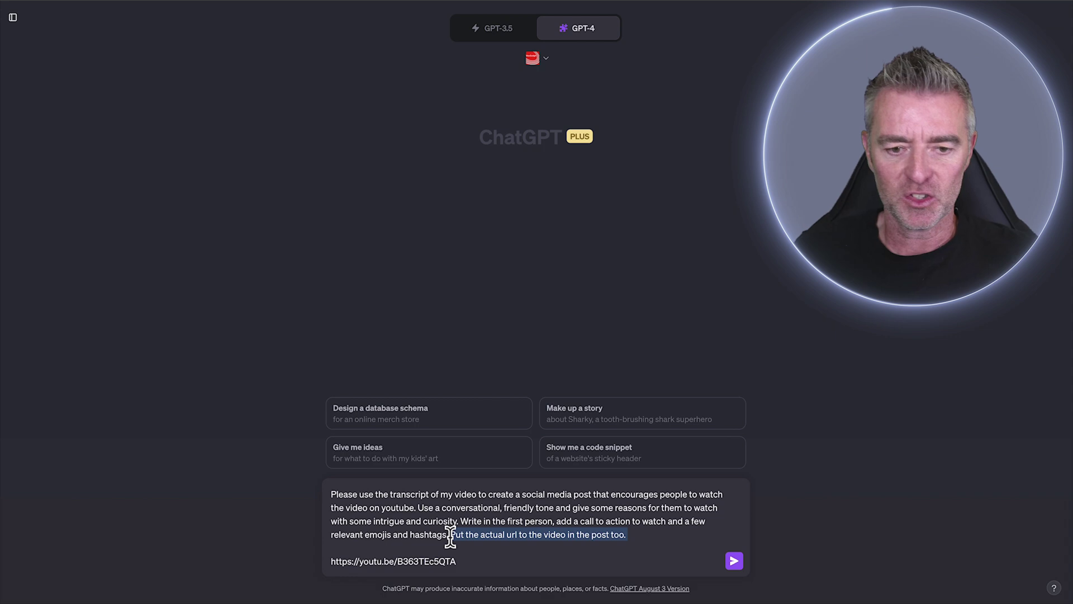
click(744, 565)
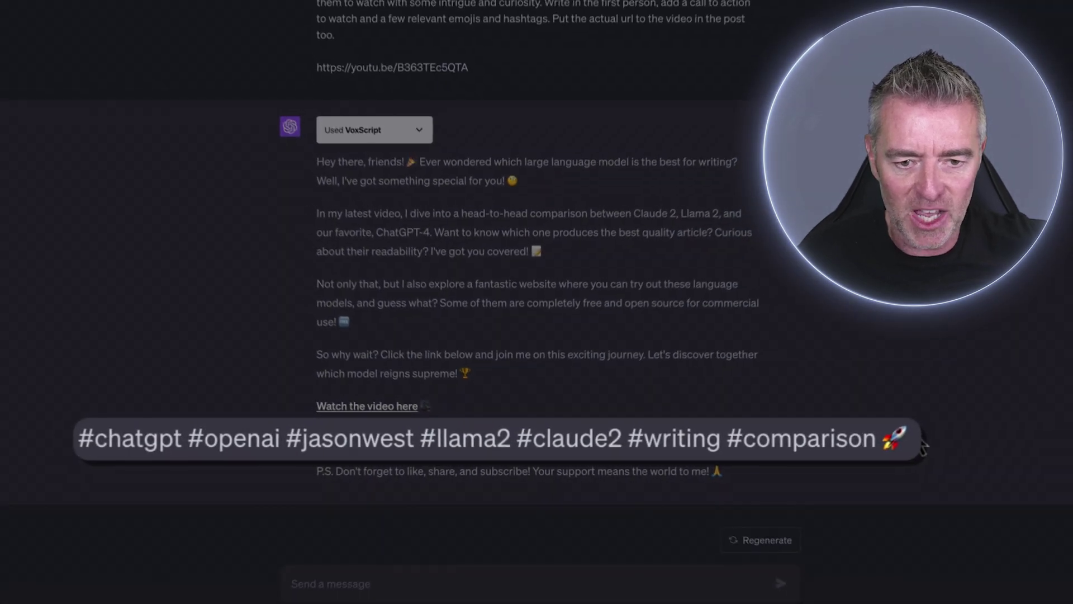
Read the generated post through to its closing P.S. line about liking, sharing and subscribing
drag(316, 472, 721, 471)
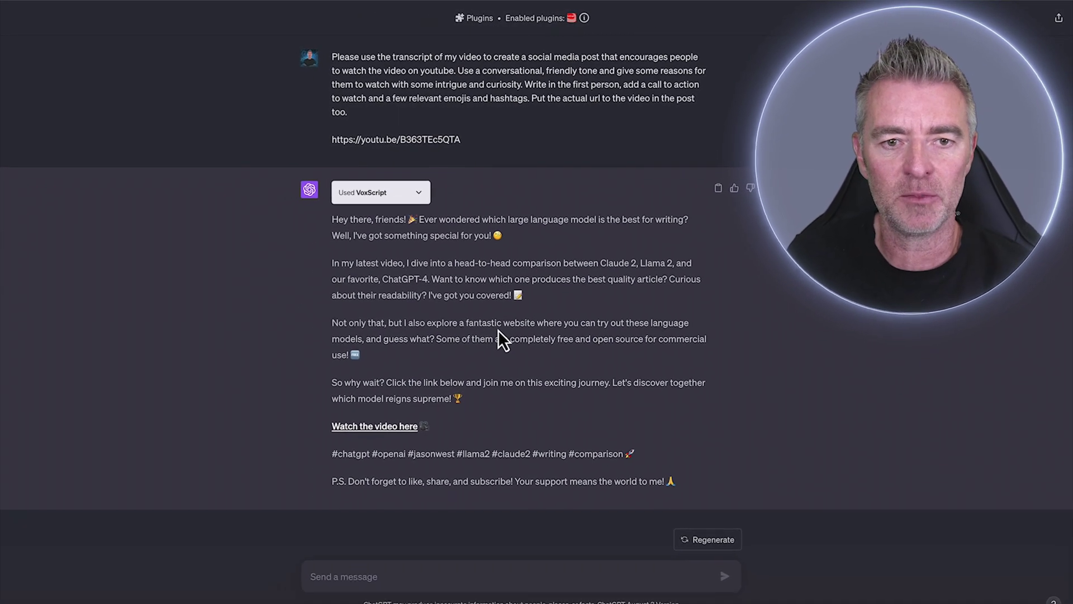
click(7, 17)
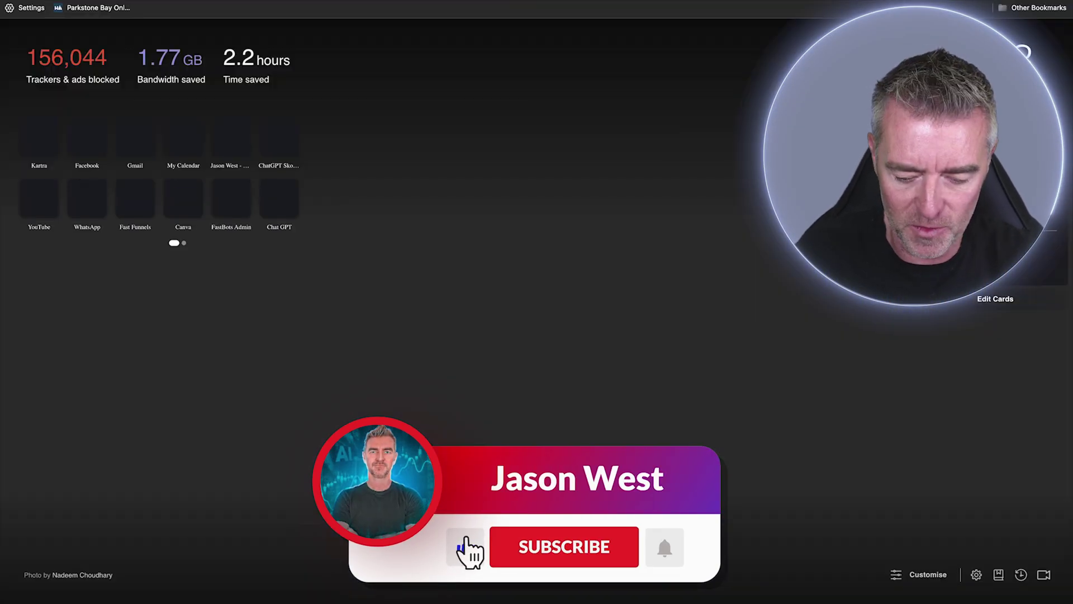
Switch to a new browser page, open the ChatGPT Users community on Skool and look through its posts
text(sk)
key(Escape)
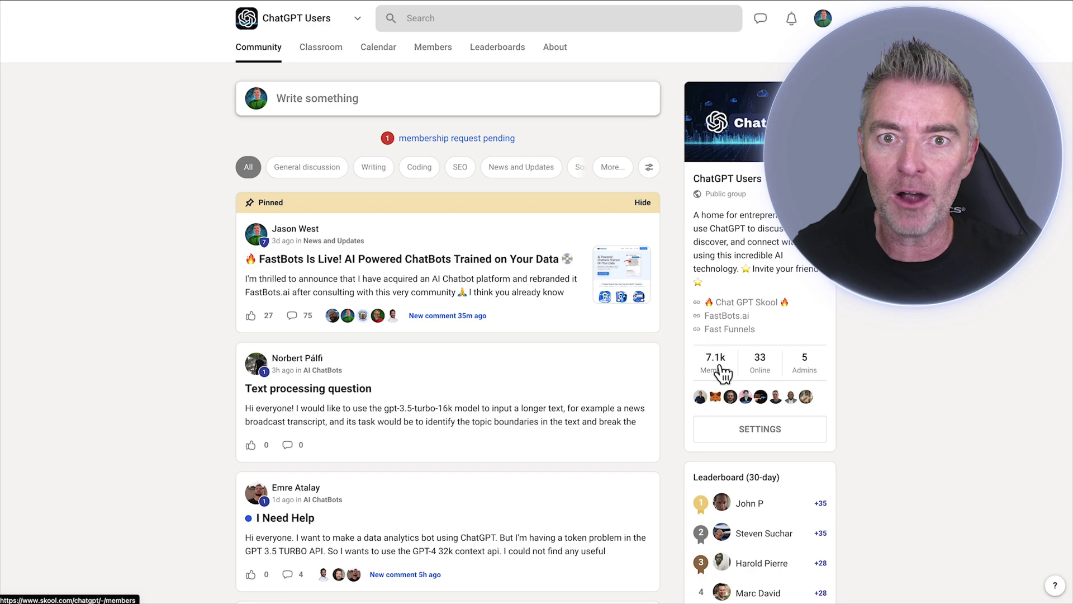
scroll(620, 420, down, 5)
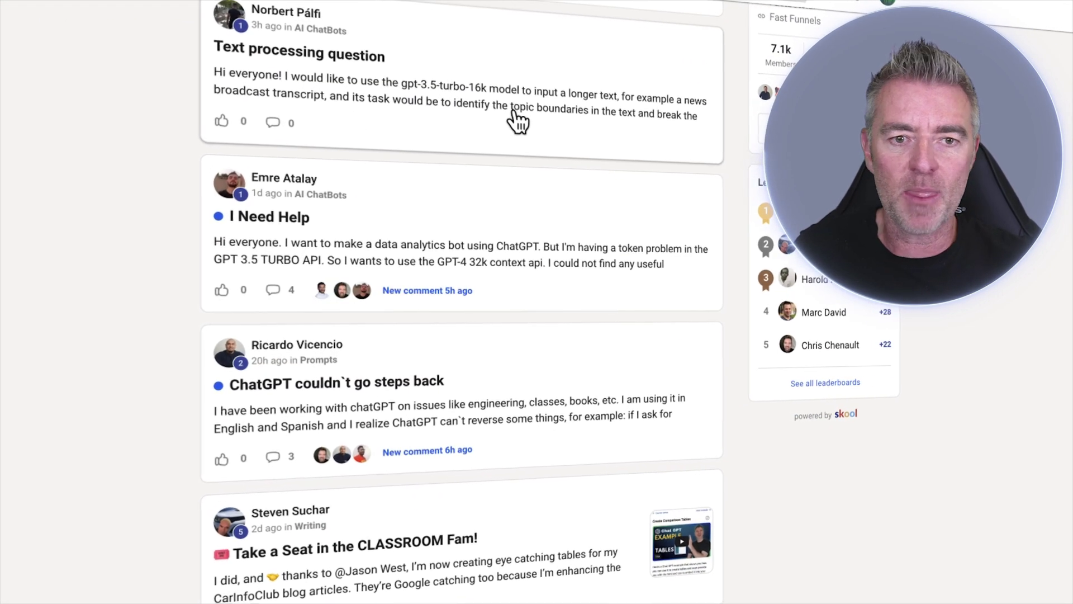